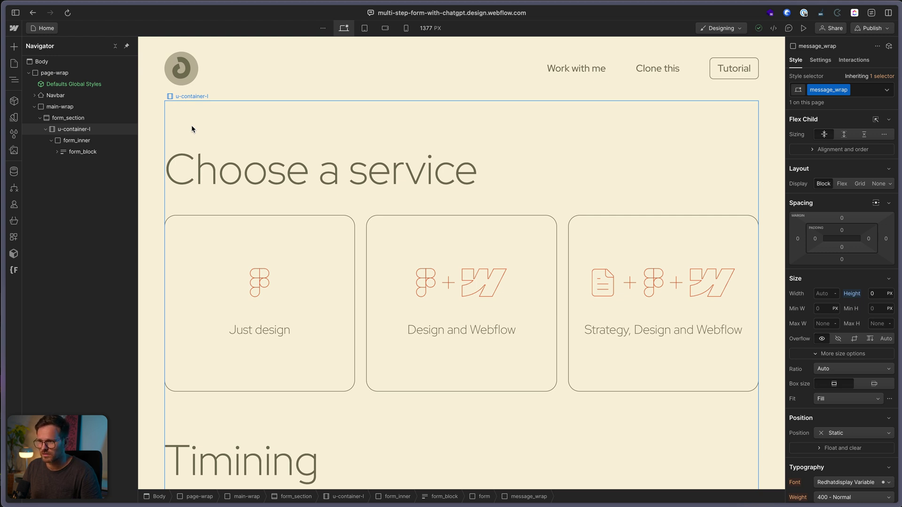
Step: Expand form_block, form and form_step-wrap in the Navigator, then select the first form_step, Choose a service
click(91, 154)
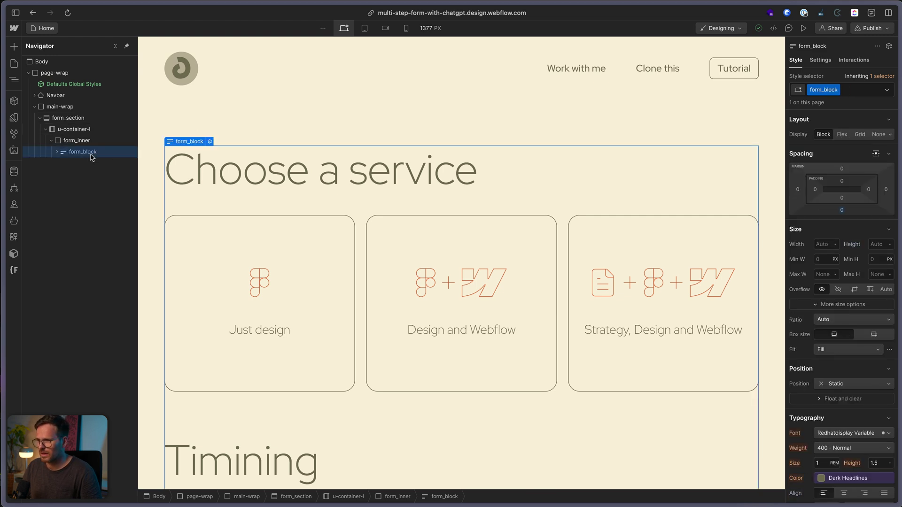
click(57, 152)
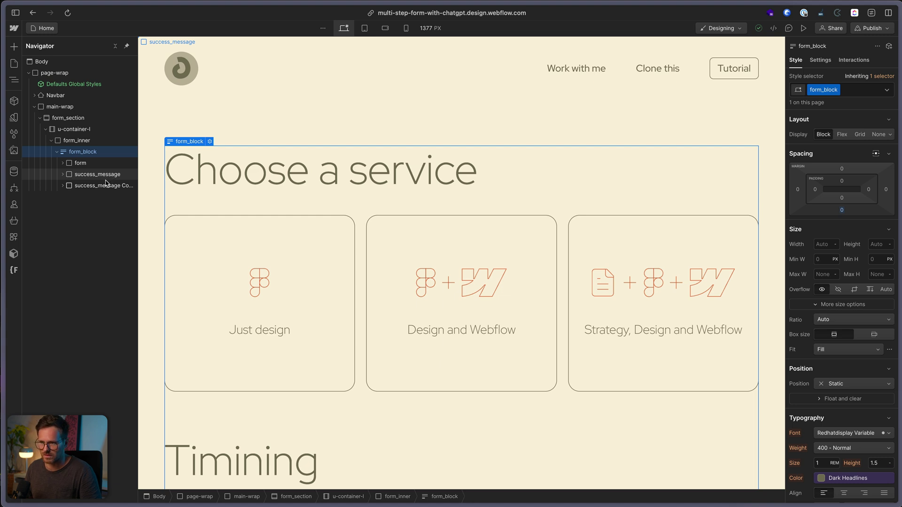
click(64, 163)
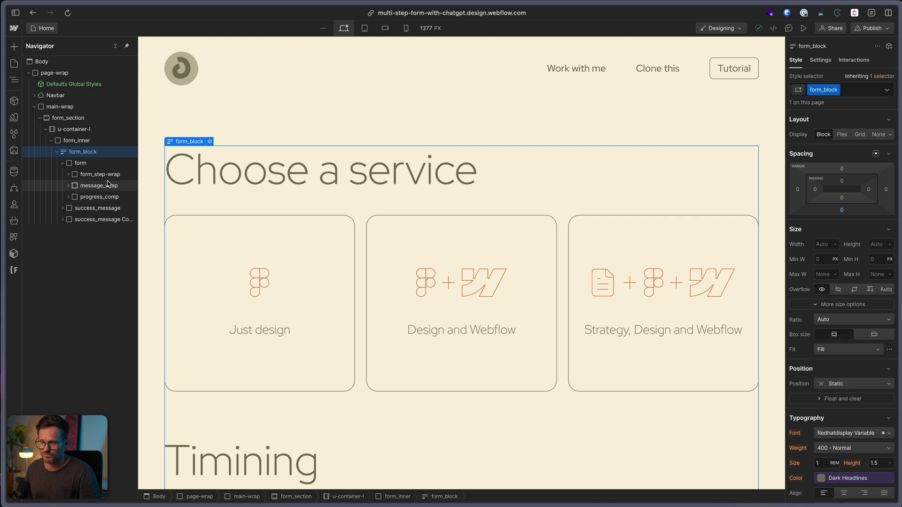
click(69, 174)
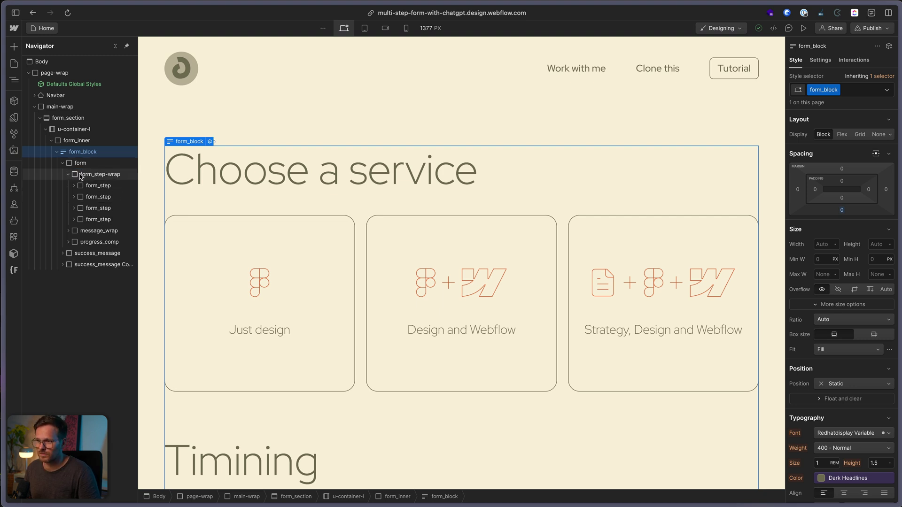
click(94, 186)
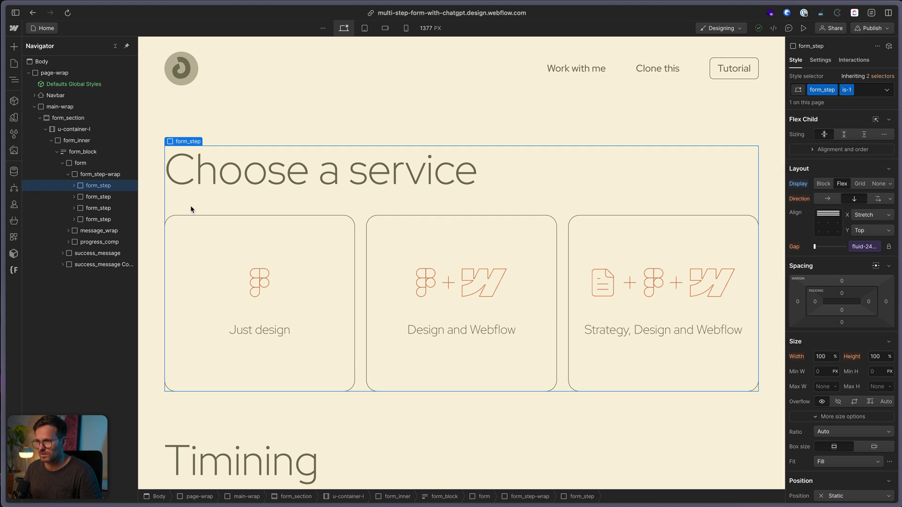
Step: Select the remaining form_step elements in turn: Timining, Budget and Details
scroll(191, 209, down, 5)
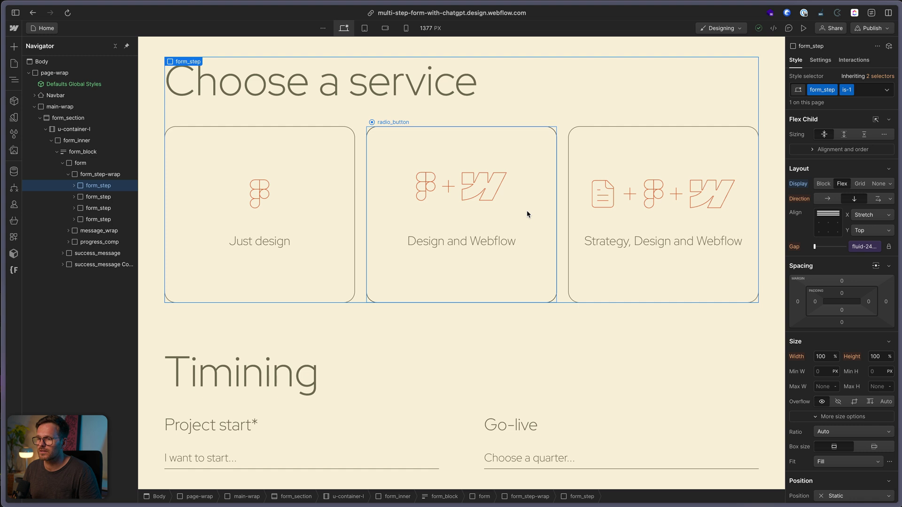
click(98, 197)
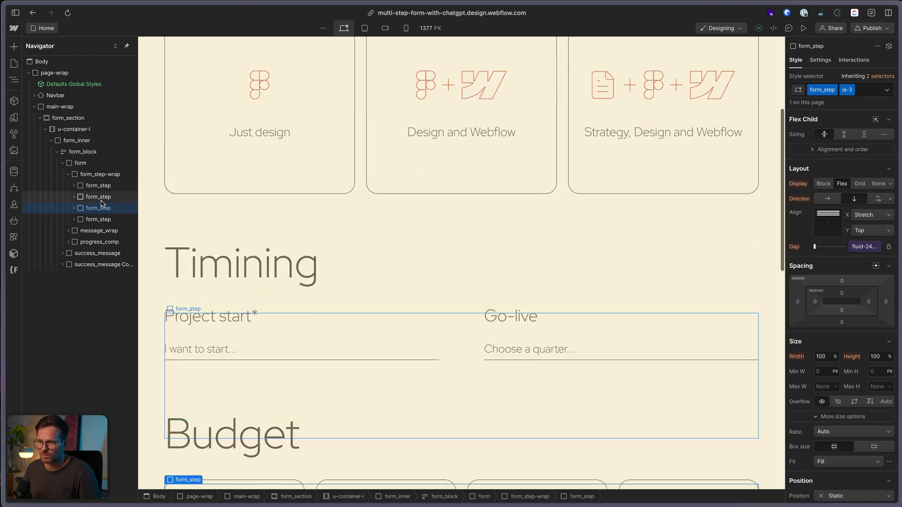
scroll(174, 217, down, 1)
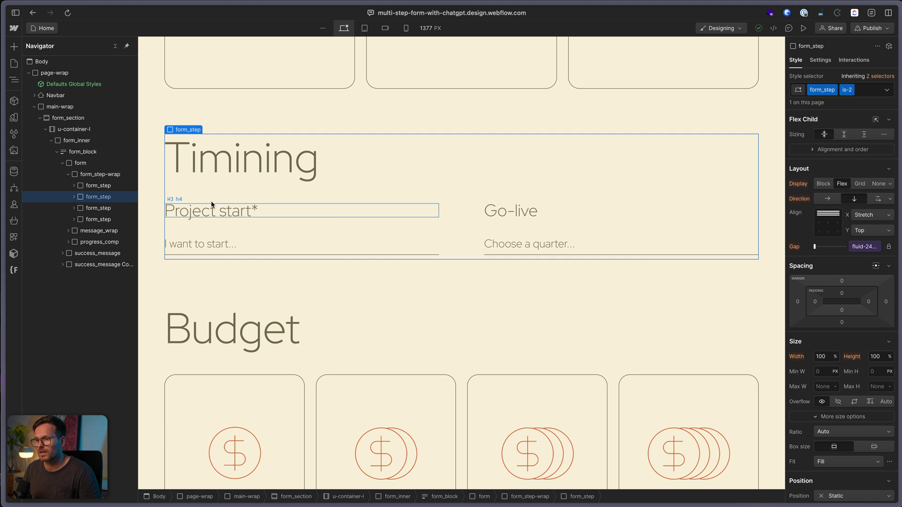
click(120, 208)
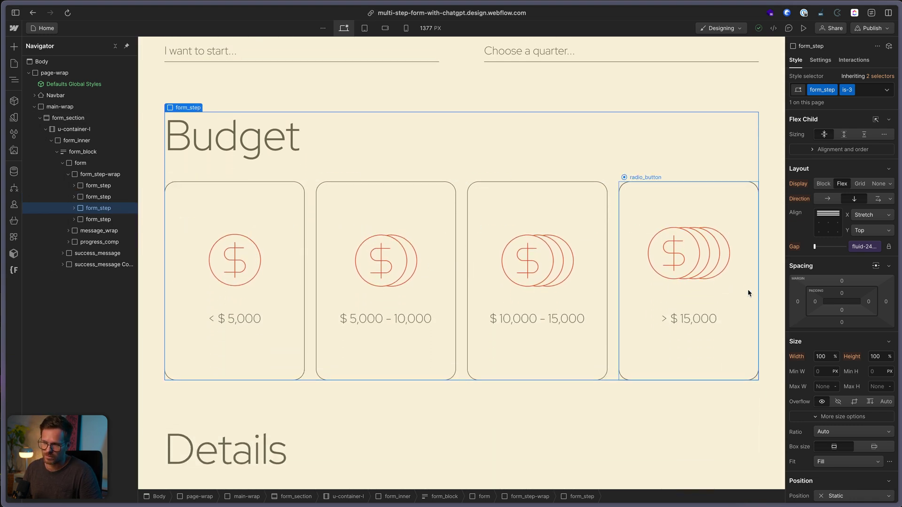
click(106, 219)
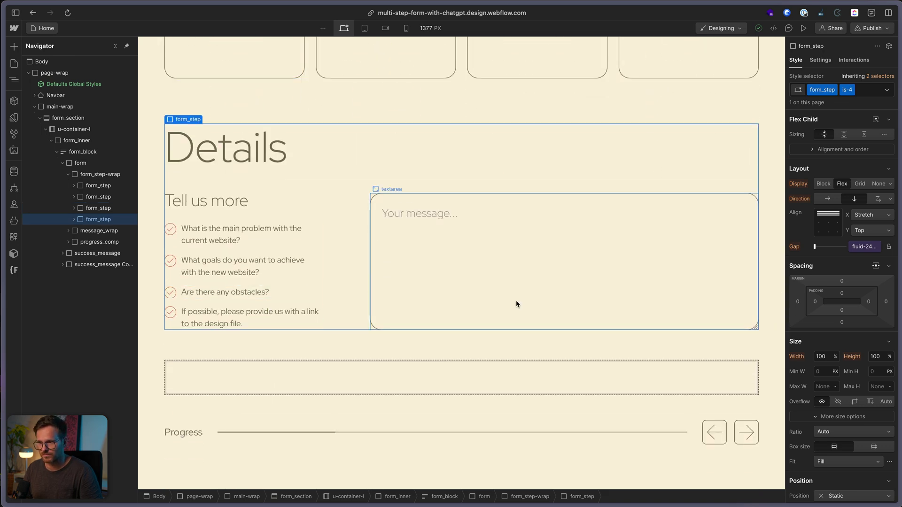
Step: Expand message_wrap and progress_comp, selecting the h5 message and the hidden is-submit btn
click(81, 230)
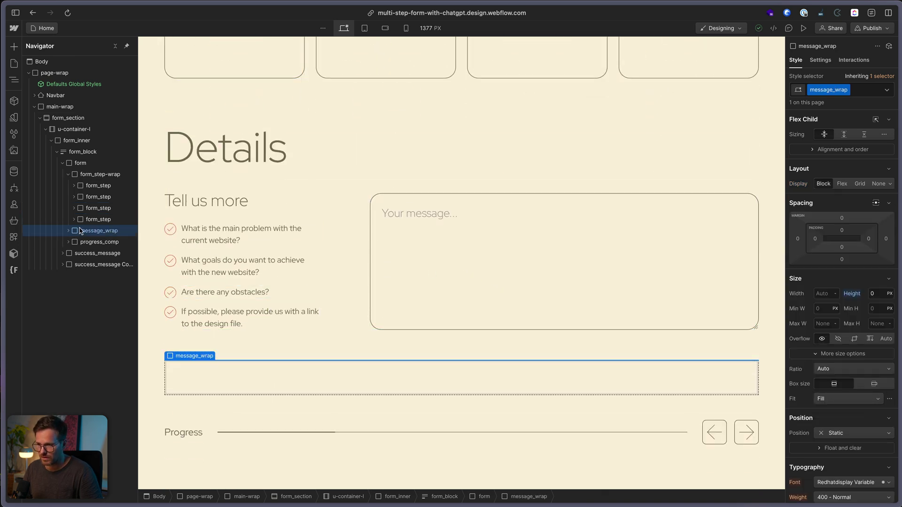
click(69, 231)
click(84, 243)
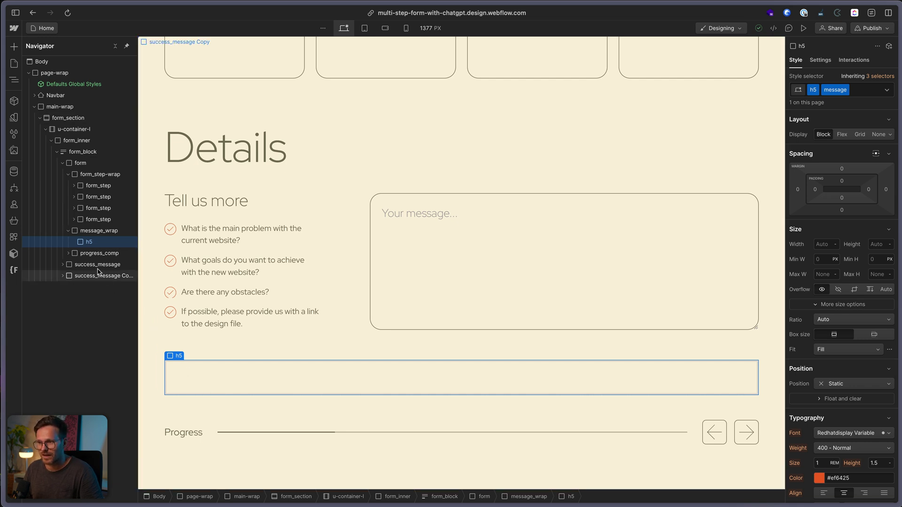
click(68, 253)
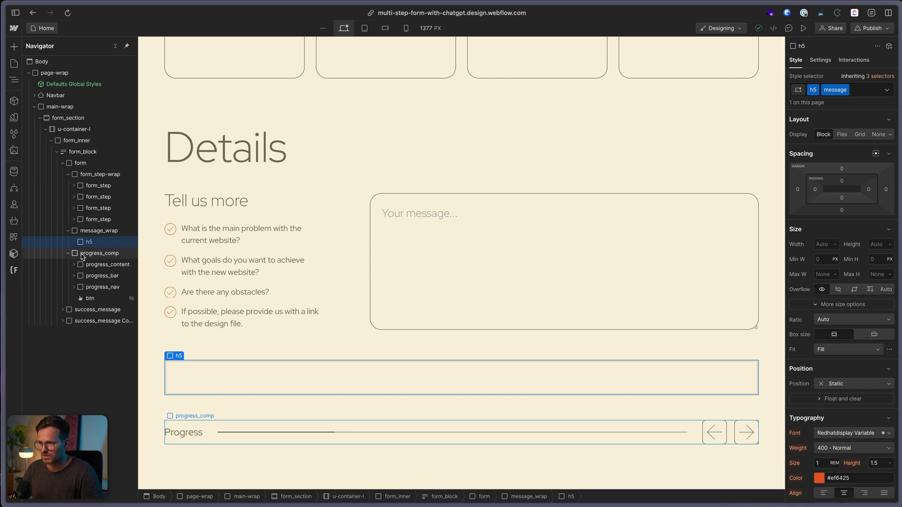
click(91, 255)
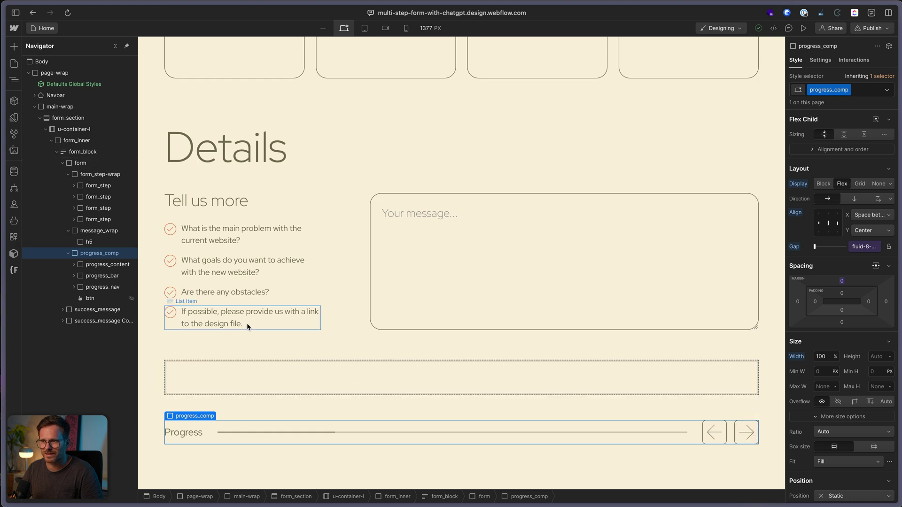
click(92, 299)
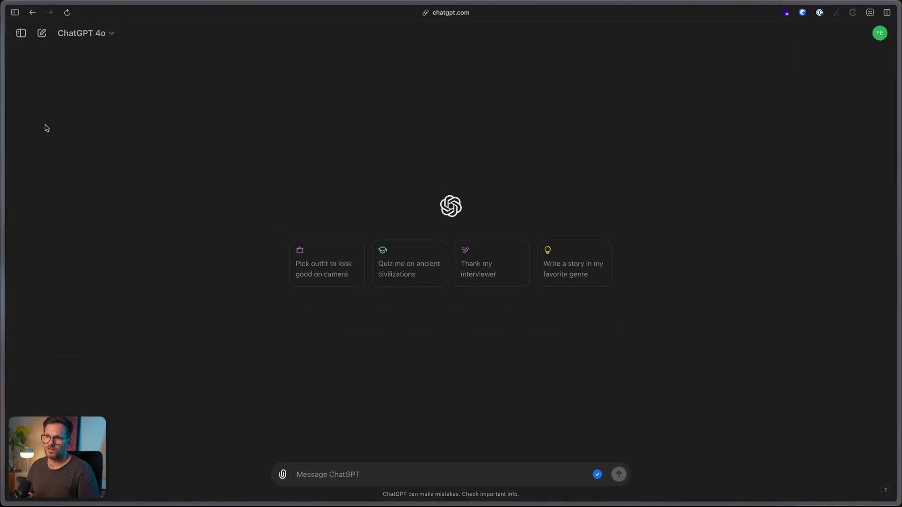
Step: Check the chat model, then paste the multi-step form prompt (.form_step, .is-next/.is-prev) into ChatGPT
click(104, 33)
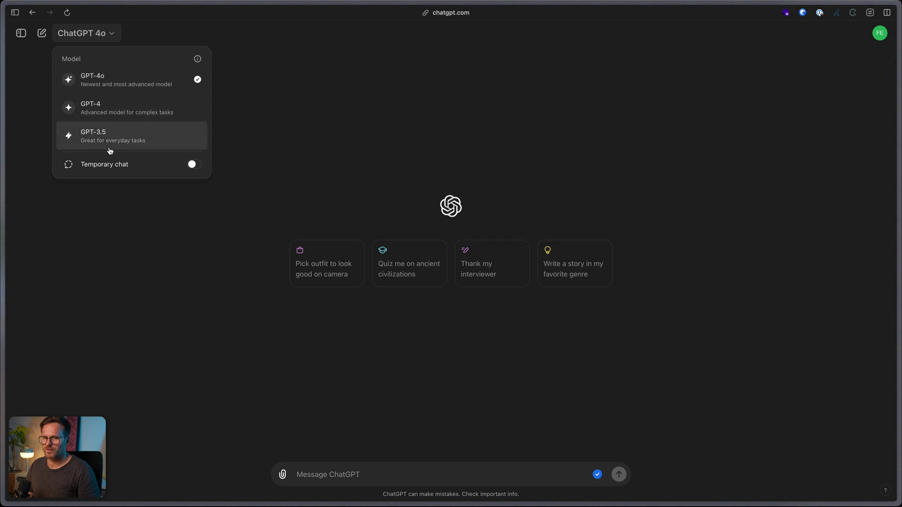
click(358, 420)
text(Can you provide a JavaScript script for a Webflow multi-step form with the following features: Multiple form steps are contained in elements with the class .form_step. Only one step is visible at a time. Navigation buttons with classes .is-next and .is-prev to move between steps.)
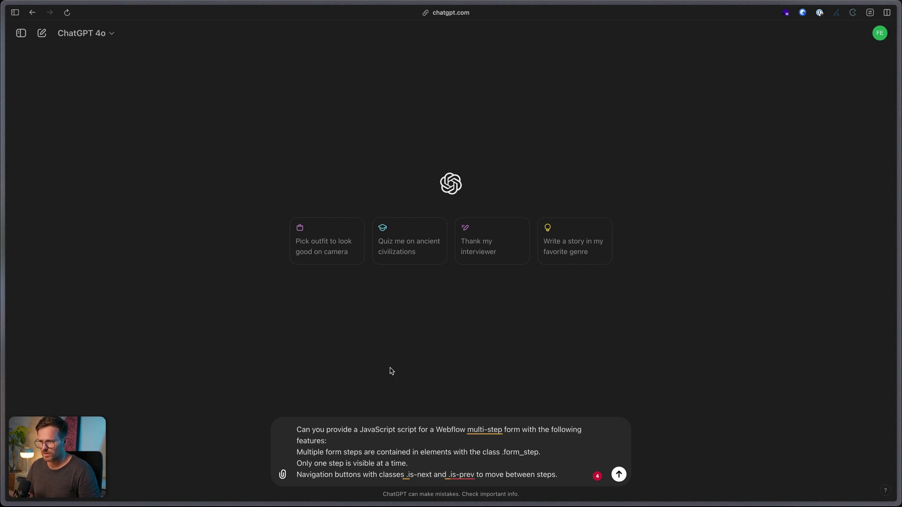
click(297, 453)
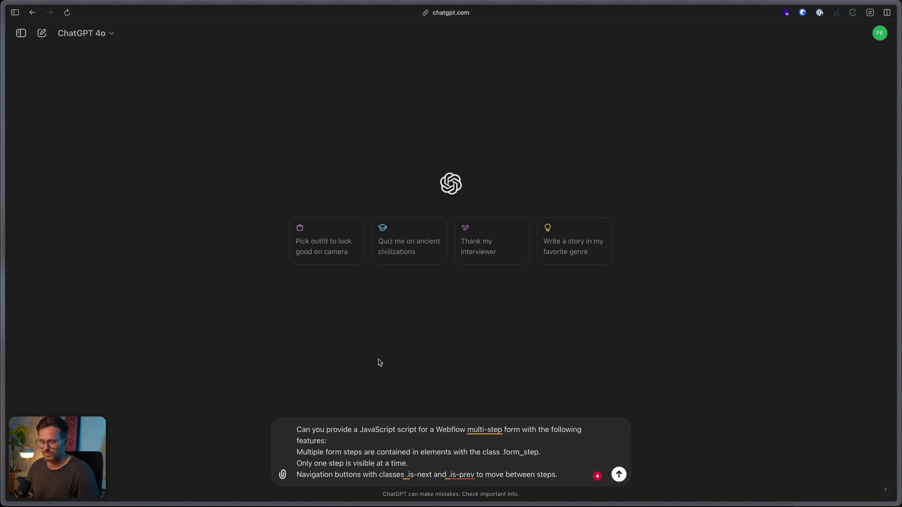
key(super+Tab)
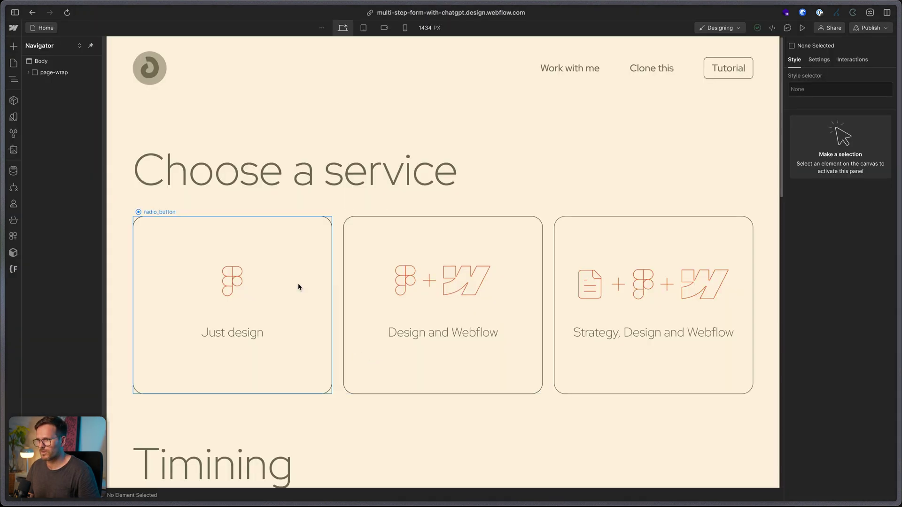
Step: Select 3col_grid, widen the Navigator to show full names, and select the Budget form_step
click(316, 264)
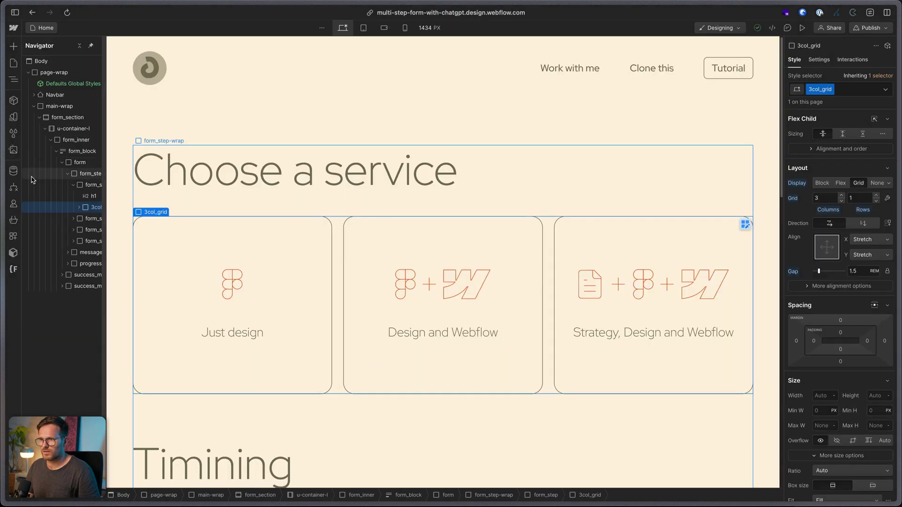
click(105, 186)
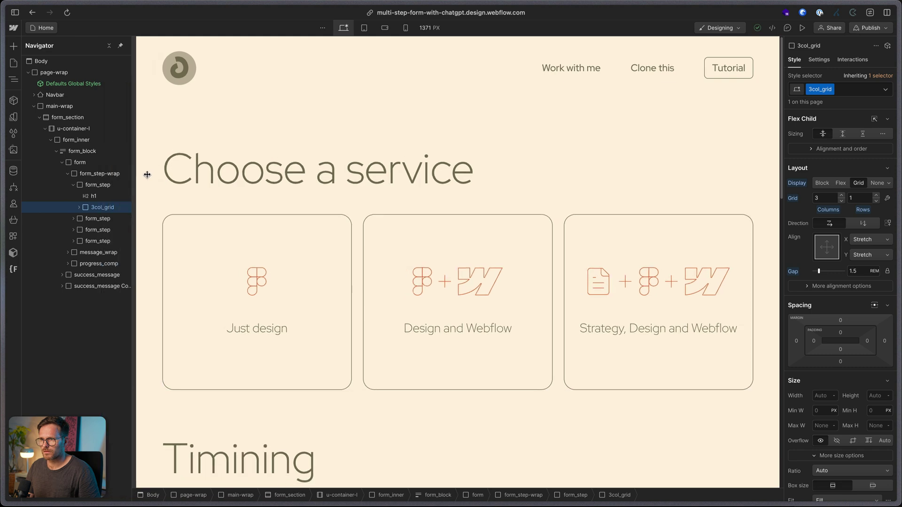
click(92, 229)
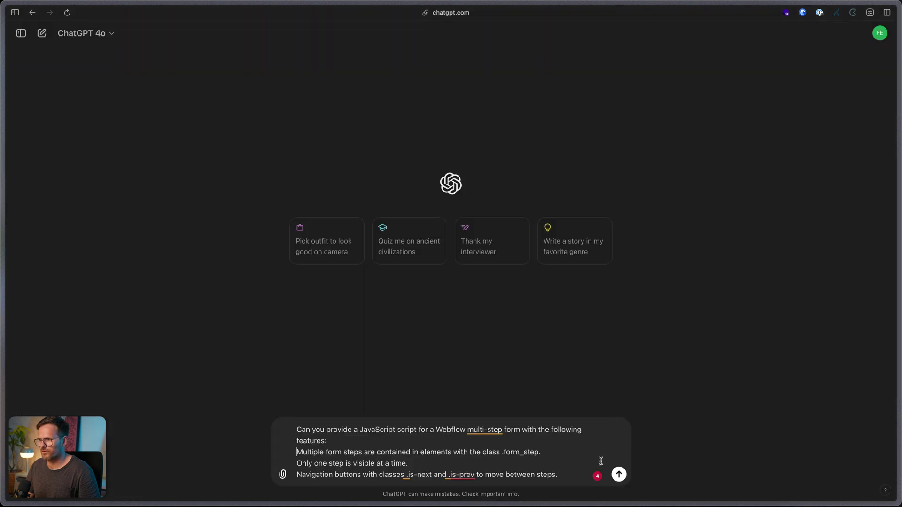
Step: Send the multi-step form prompt and copy the JavaScript code ChatGPT returns
click(620, 476)
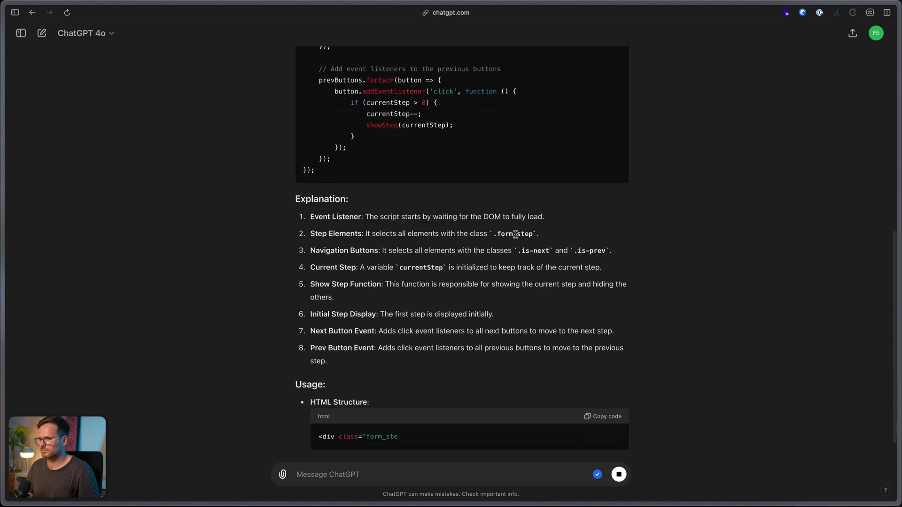
scroll(471, 258, up, 15)
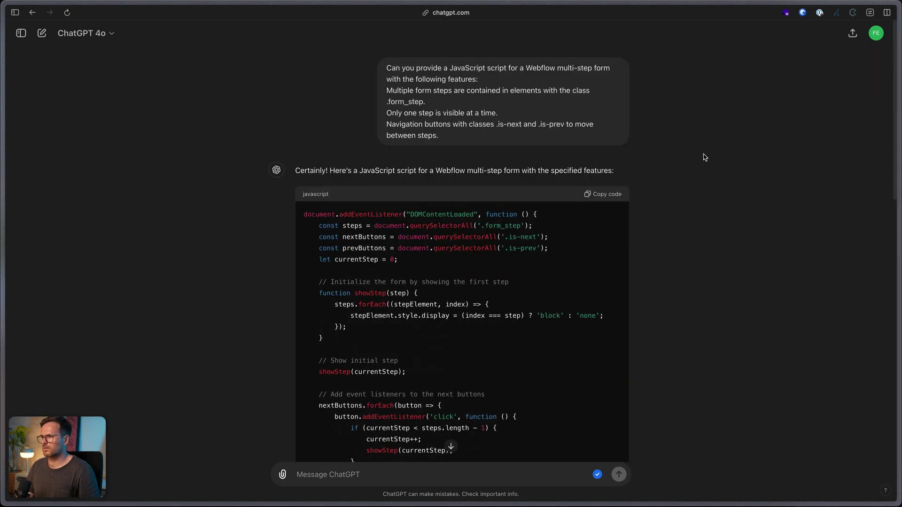
click(602, 195)
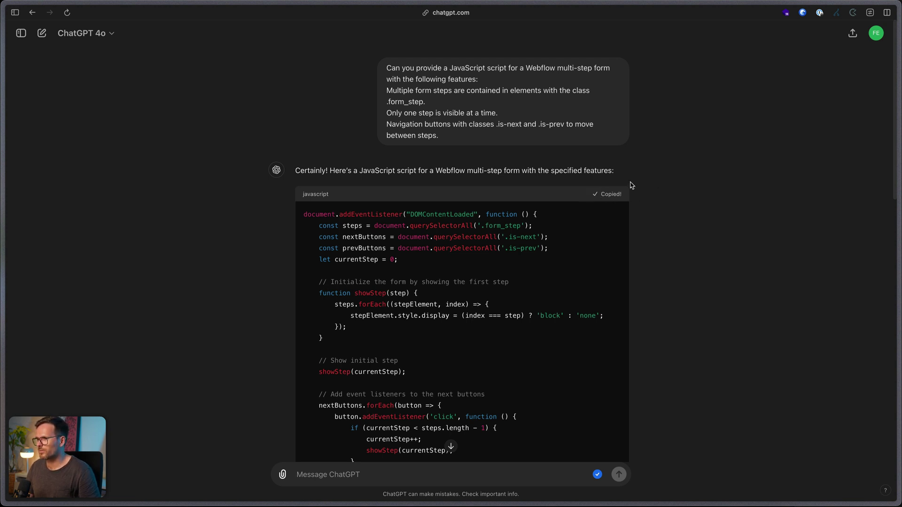
mouse_move(2, 101)
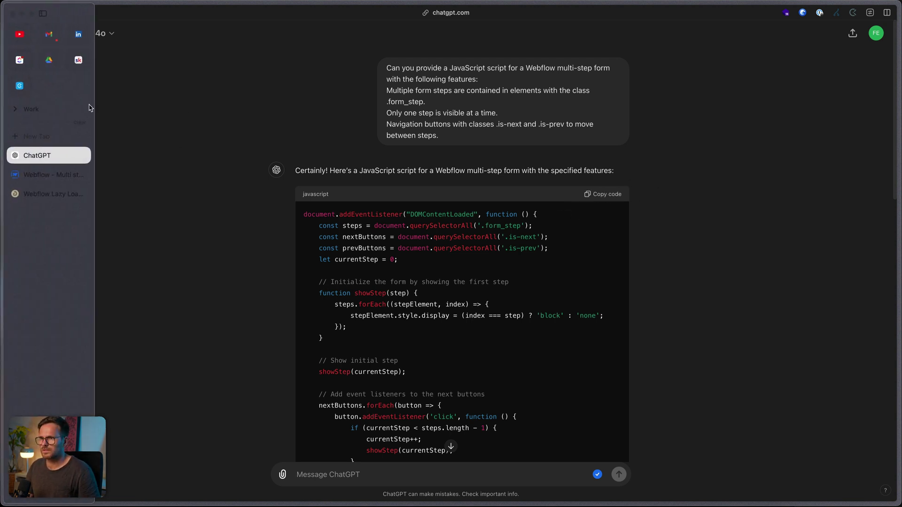
key(ctrl+Tab)
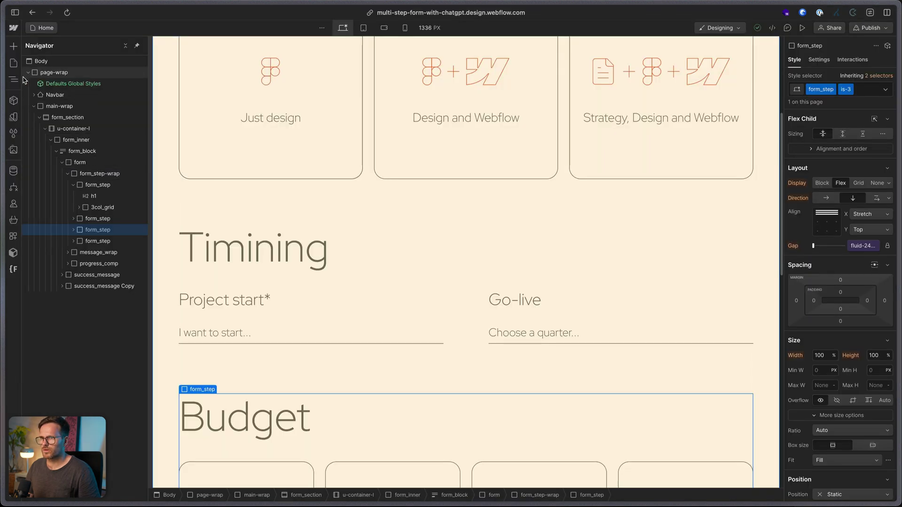
Step: Open the Home page settings and inspect the nice-select stylesheet link in the head custom code
click(14, 64)
click(127, 96)
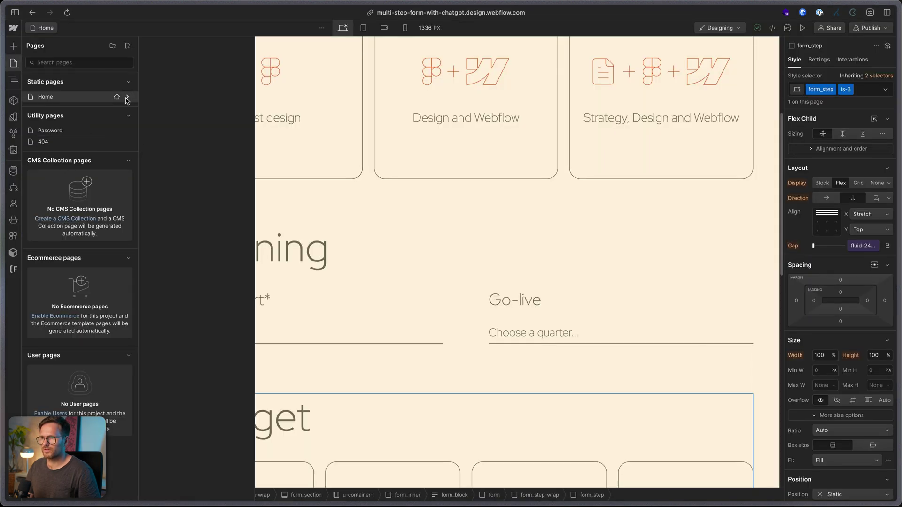
scroll(218, 312, down, 6)
scroll(219, 312, down, 10)
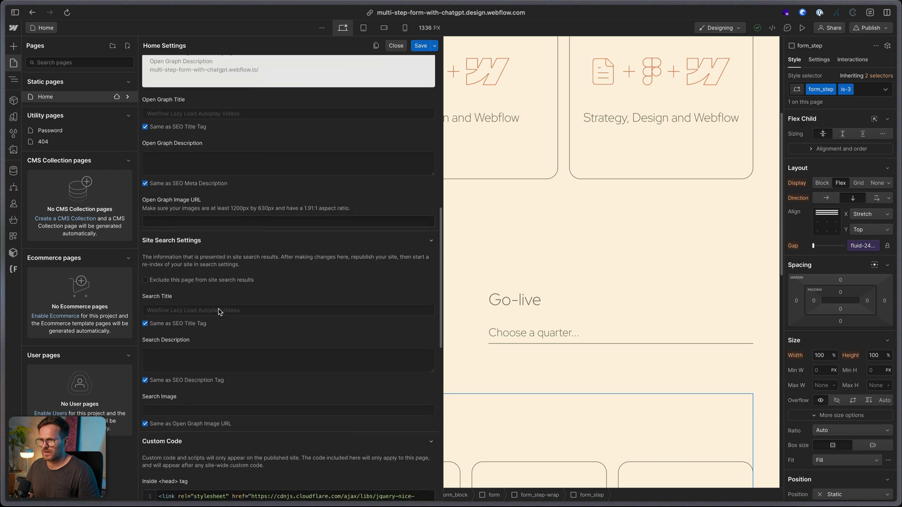
click(312, 237)
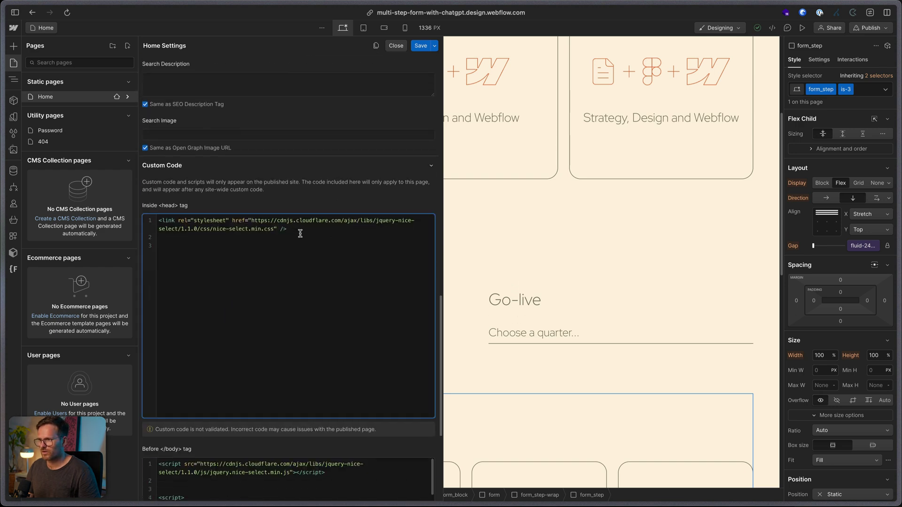
drag(298, 232, 278, 229)
drag(213, 229, 252, 228)
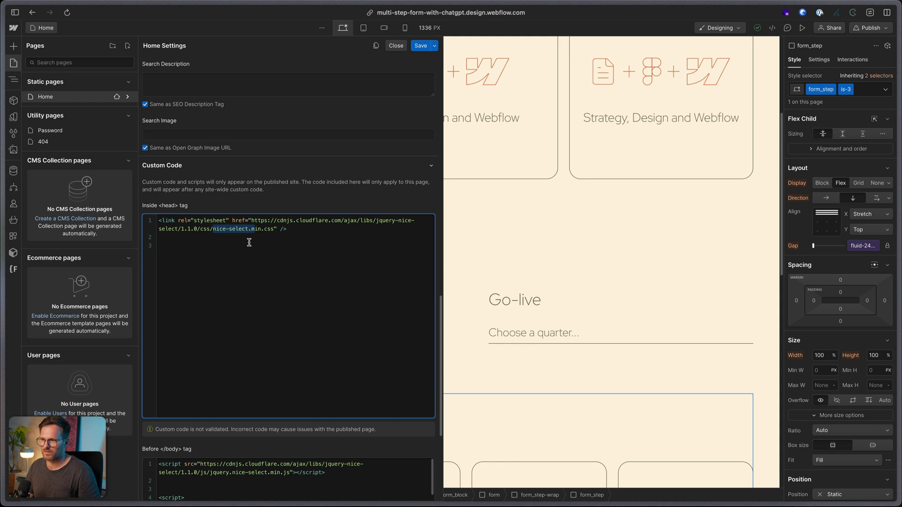
Step: Replace the old code inside the Before </body> script tag with the new multi-step JavaScript
scroll(249, 242, down, 4)
click(324, 304)
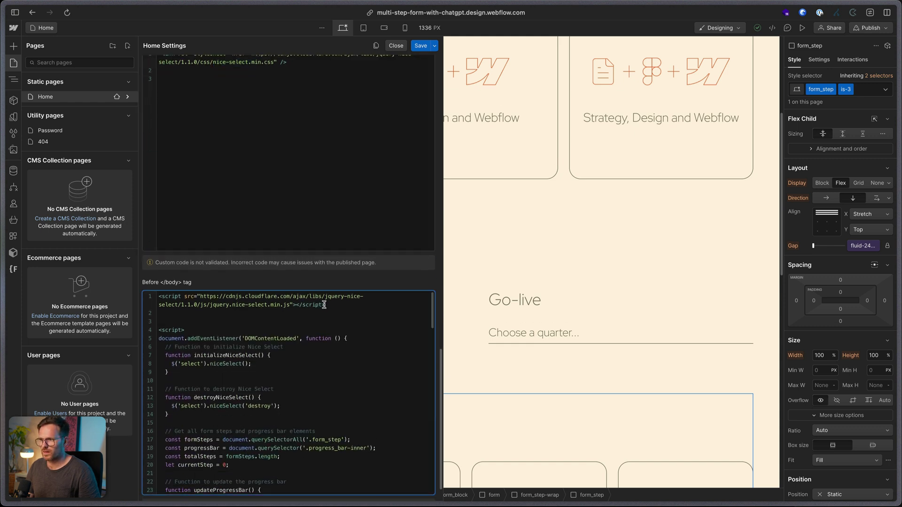
drag(324, 305, 159, 296)
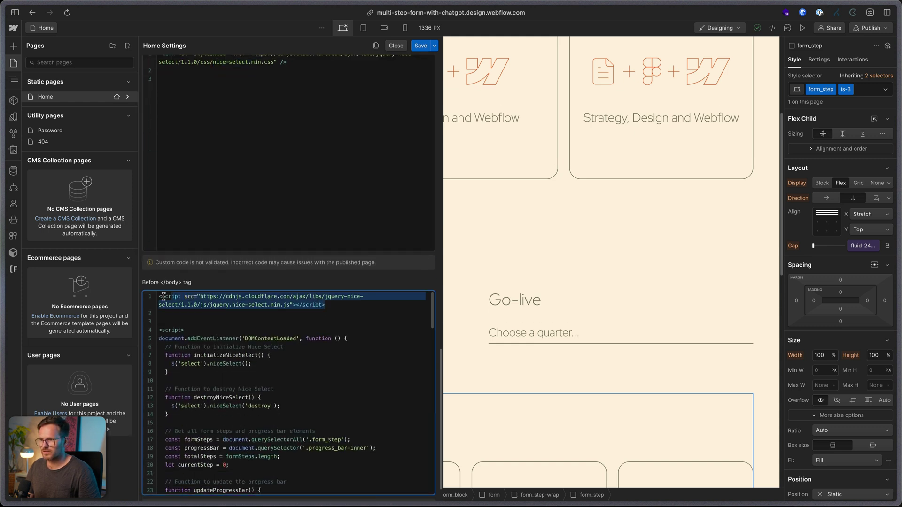
click(160, 339)
scroll(194, 441, down, 20)
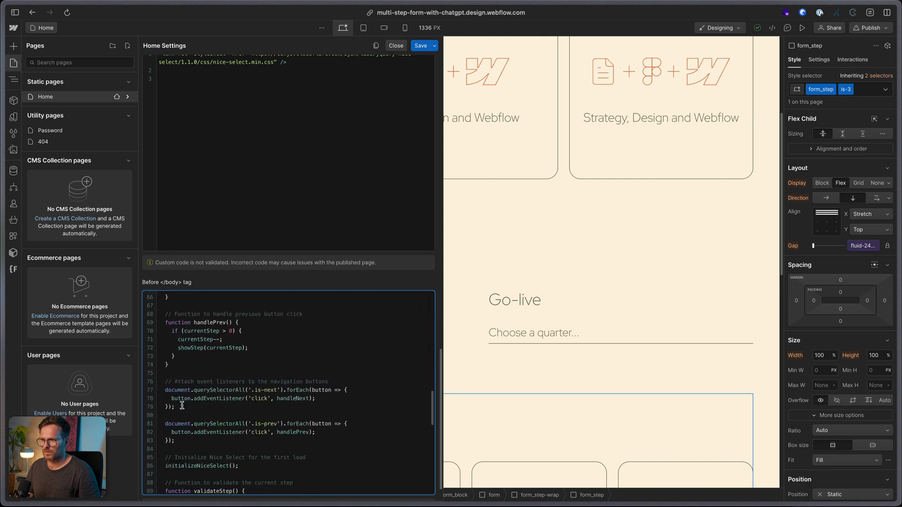
key(super+z)
key(super+z)
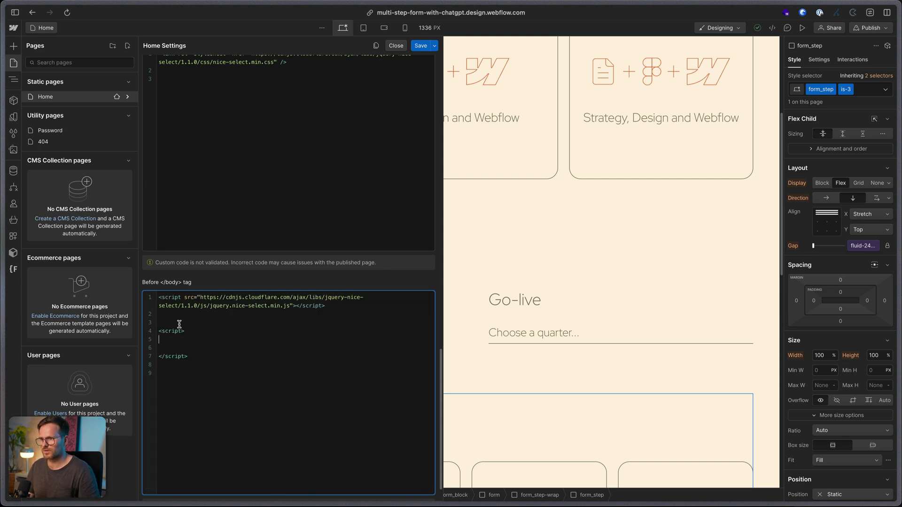
key(super+v)
Step: Save the Home page custom code and publish the site to the staging domain
click(422, 46)
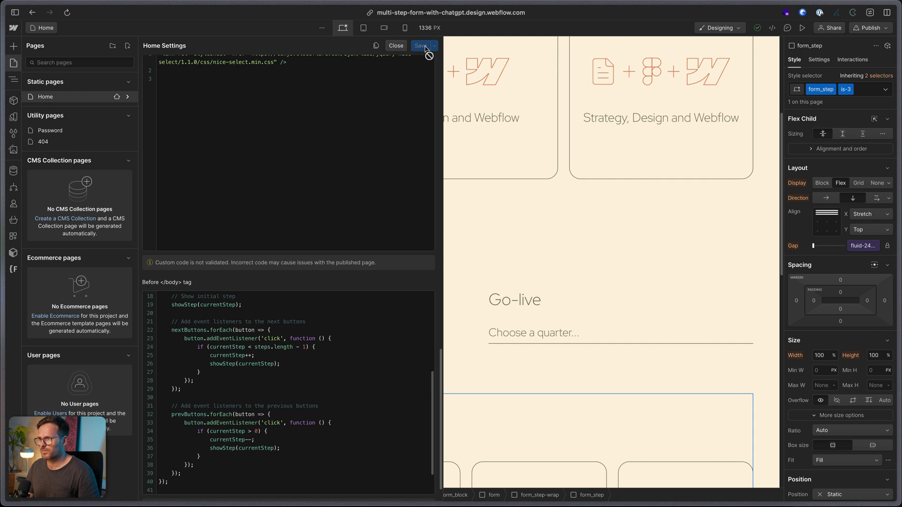
click(871, 28)
click(855, 182)
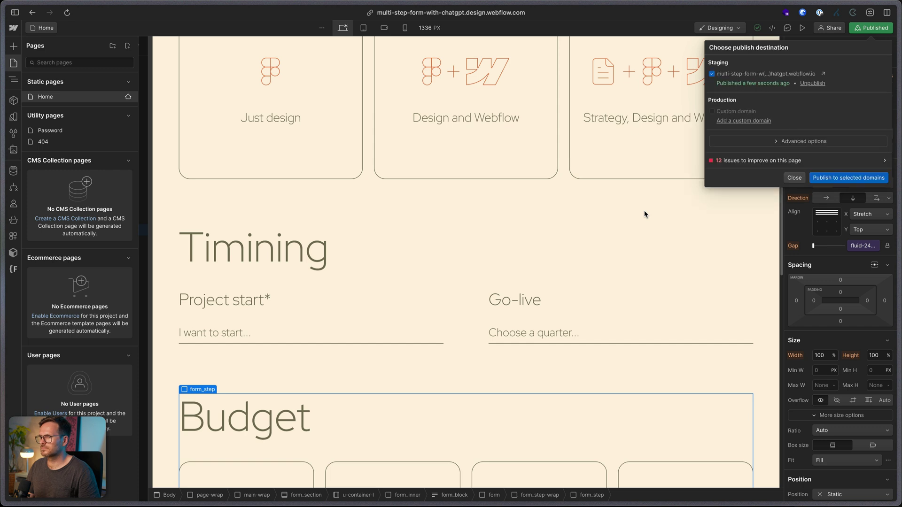
key(ctrl+Tab)
key(ctrl+Tab)
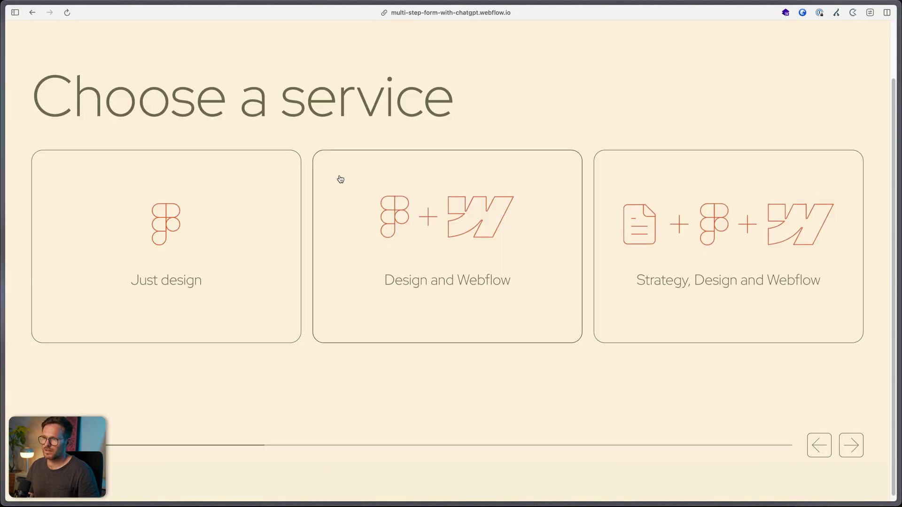
Step: Reload the published form and test stepping forward to Budget and back to Choose a service
key(super+r)
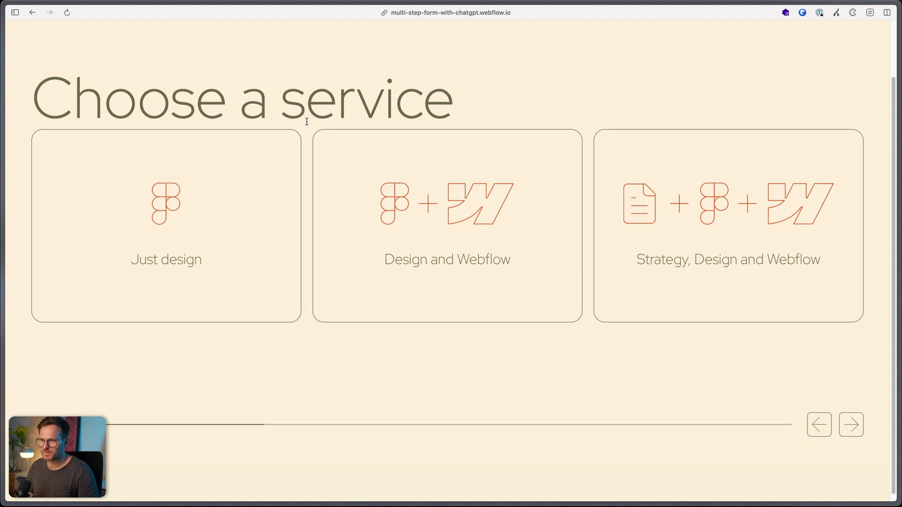
scroll(451, 334, down, 1)
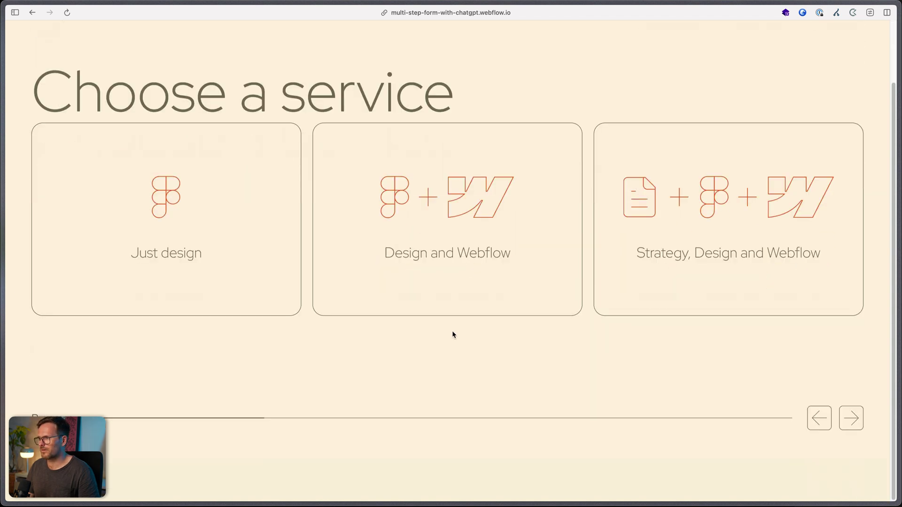
scroll(454, 335, up, 3)
scroll(454, 335, down, 2)
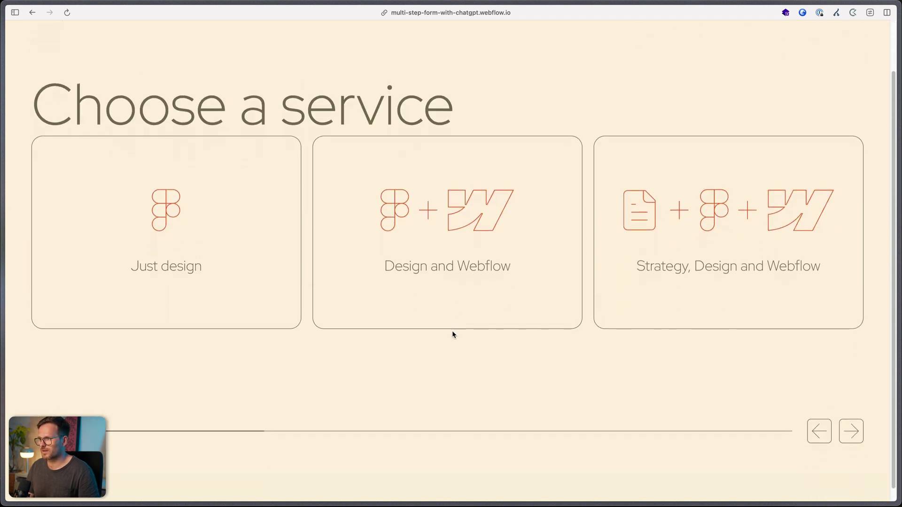
click(845, 433)
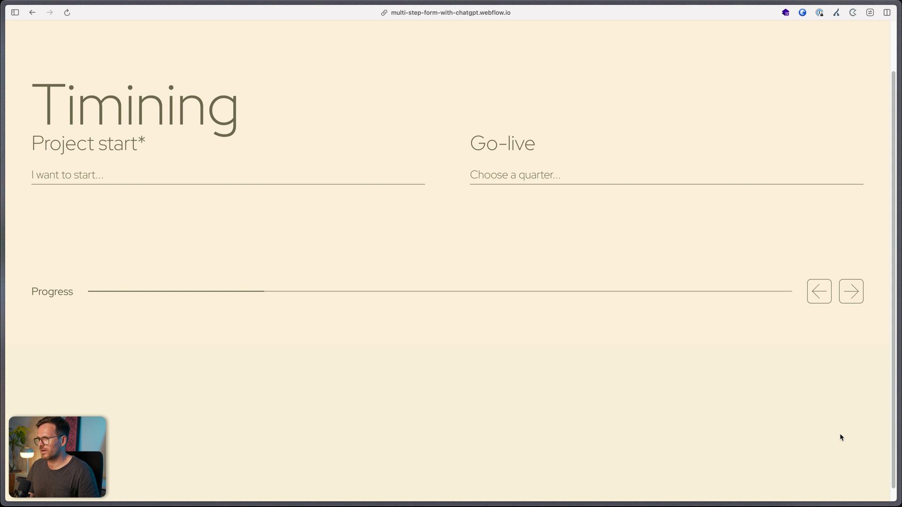
click(850, 291)
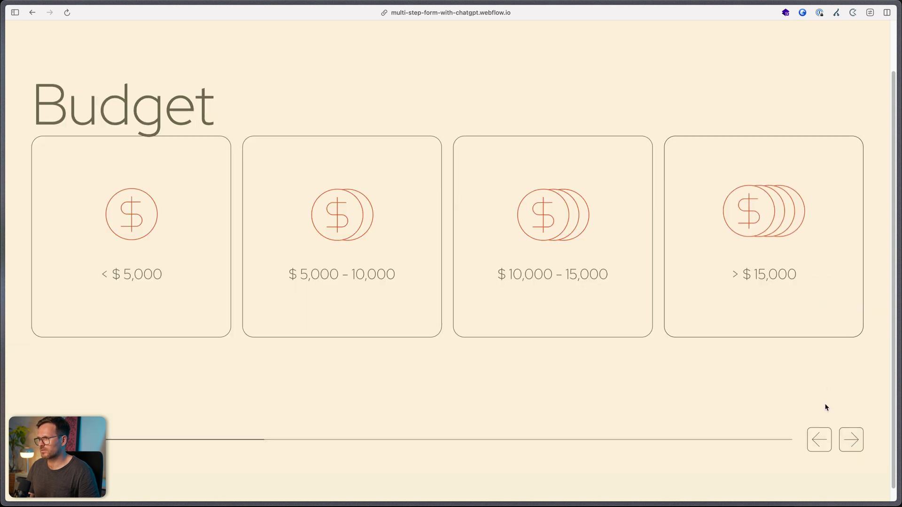
click(819, 439)
click(817, 292)
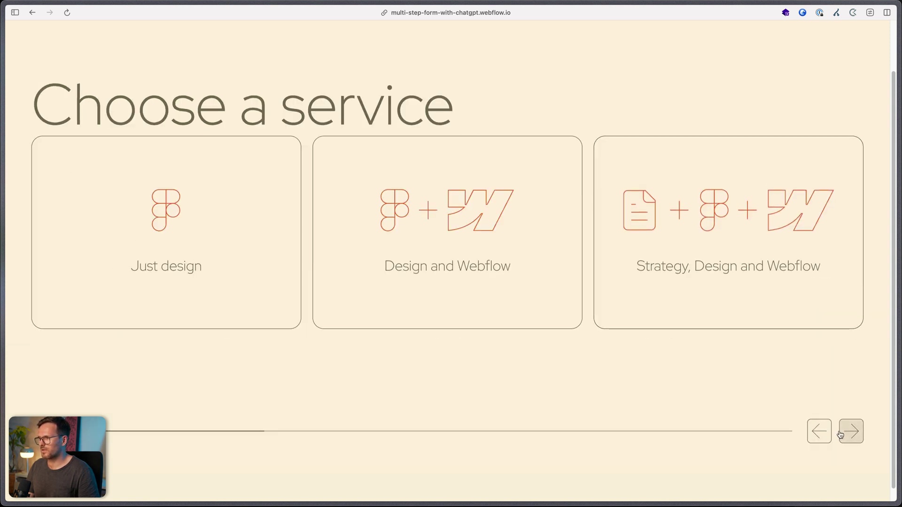
click(850, 430)
click(816, 295)
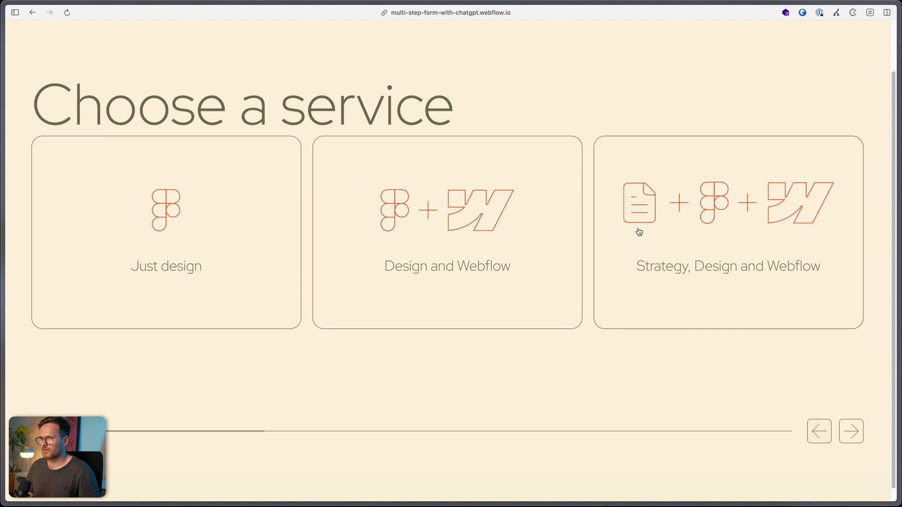
key(alt+Tab)
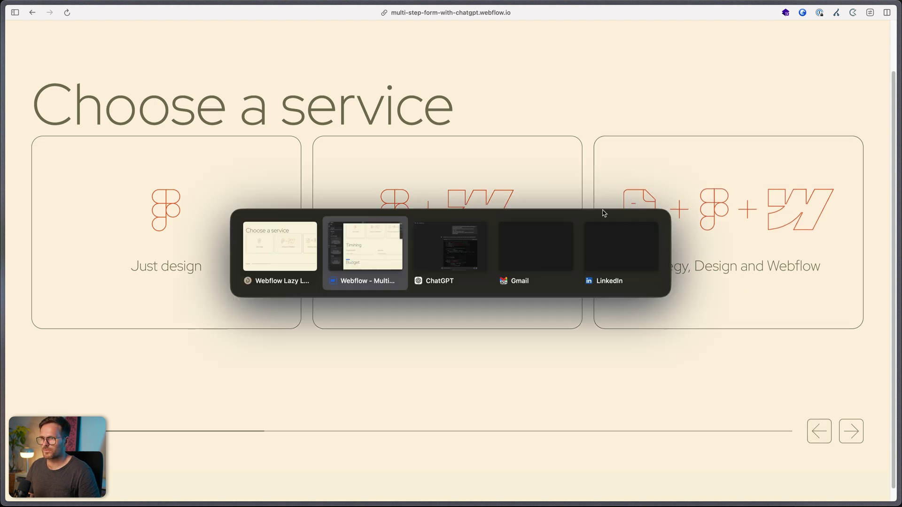
key(alt+Tab)
Step: Paste the showStep function into ChatGPT with 'please use display flex instead' and send it
scroll(521, 329, down, 1)
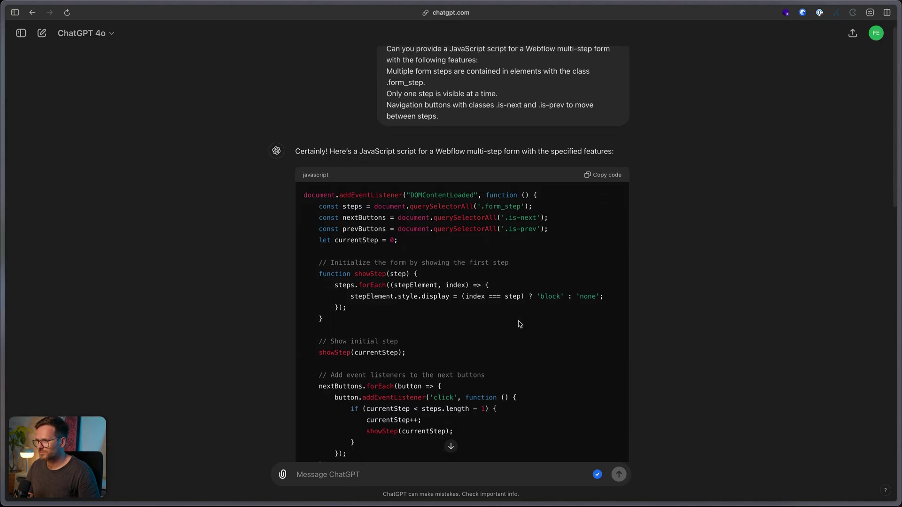
double_click(543, 297)
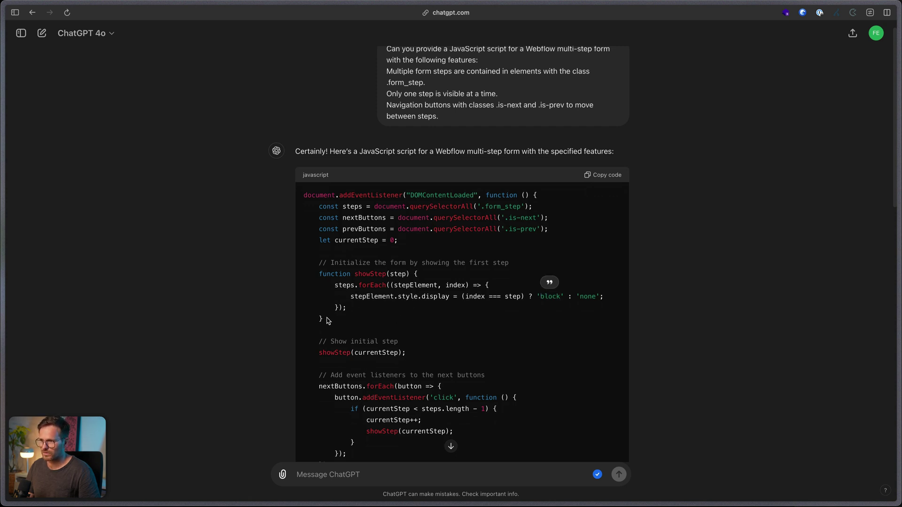
drag(325, 320, 319, 274)
key(super+c)
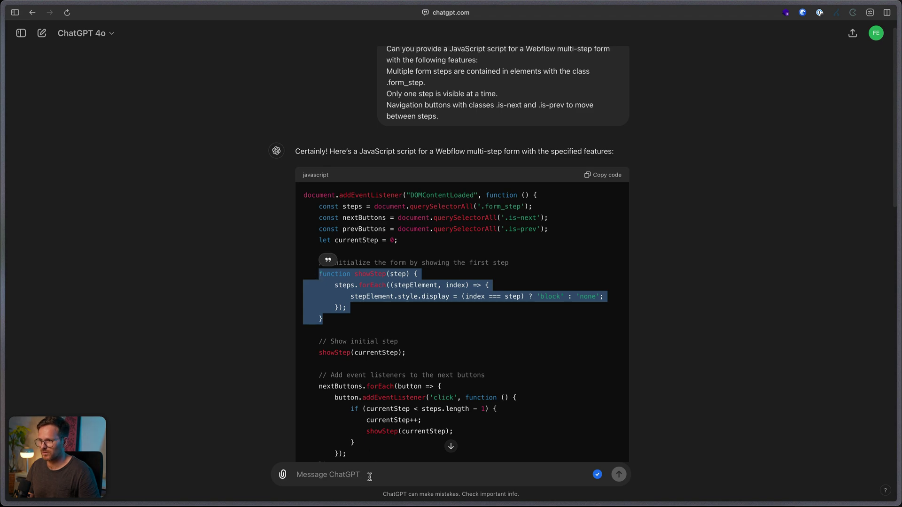
click(369, 477)
key(super+v)
key(shift+Return)
key(shift+Return)
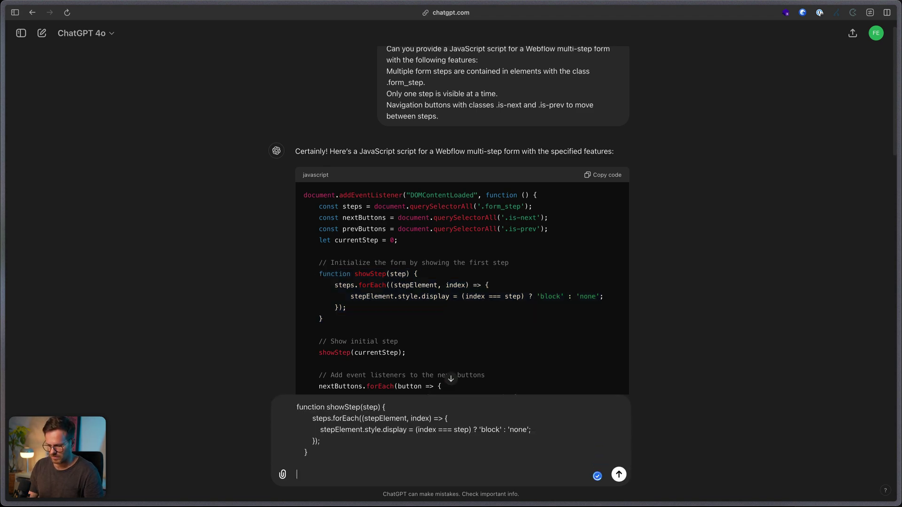
text(please use display flex instead)
key(Return)
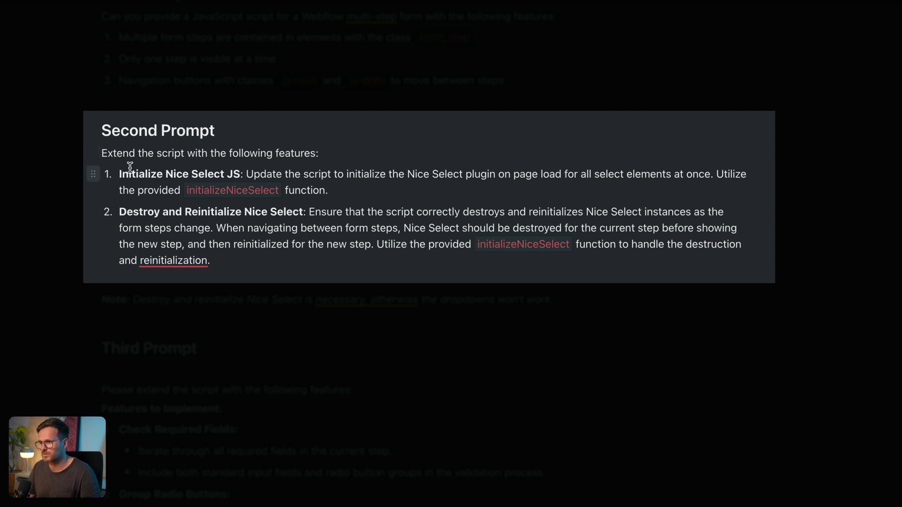
Step: Select the full Second Prompt text in the ClickUp doc, from 'Extend the script…' to 'reinitialization.'
double_click(160, 175)
click(252, 255)
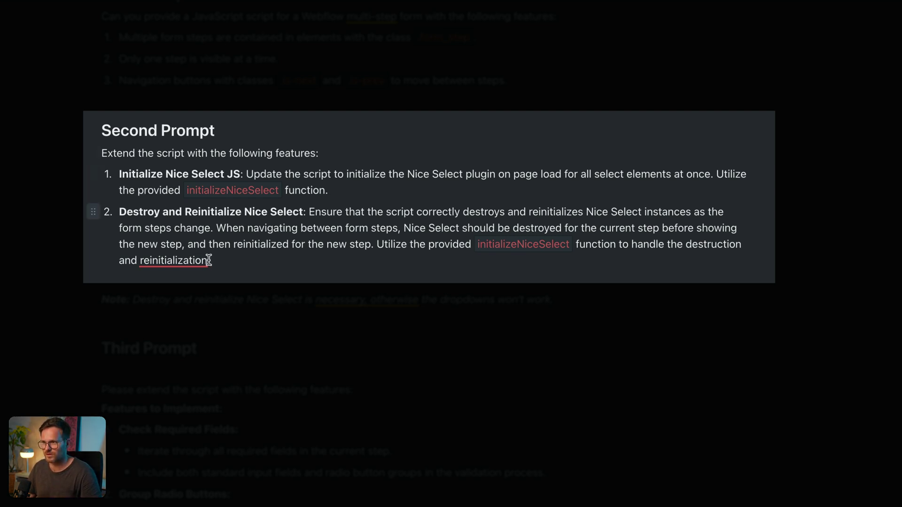
drag(241, 263, 102, 155)
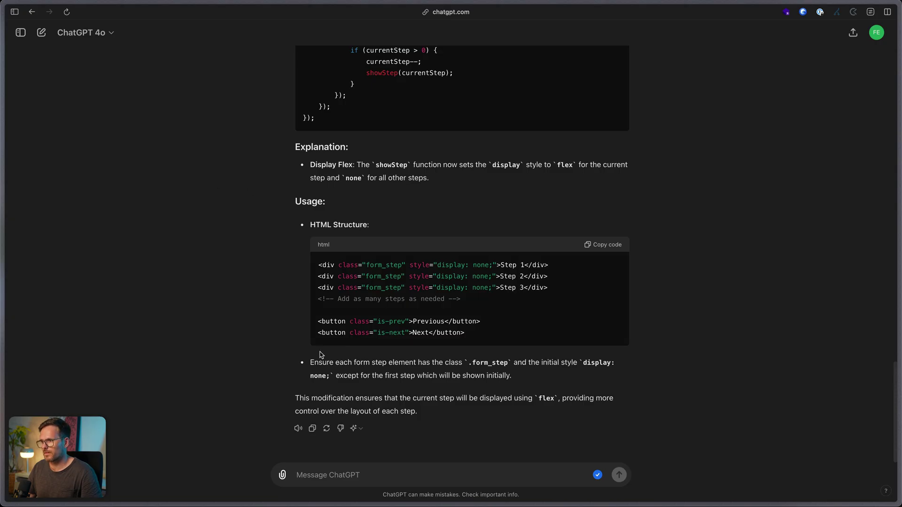
Step: Paste and send the Second Prompt, then copy ChatGPT's extended Nice Select script
text(Extend the script with the following features: Initialize Nice Select JS: Update the script to initialize the Nice Select plugin on page load for all select elements at once. Utilize the provided initializeNiceSelect function. Destroy and Reinitialize Nice Select: Ensure that the script correctly destroys and reinitializes Nice Select instances as the form steps change. When navigating between form steps, Nice Select should be destroyed for the current step before showing the new step, and then reinitialized for the new step. Utilize the provided initializeNiceSelect function to handle the destruction and reinitialization.)
key(Return)
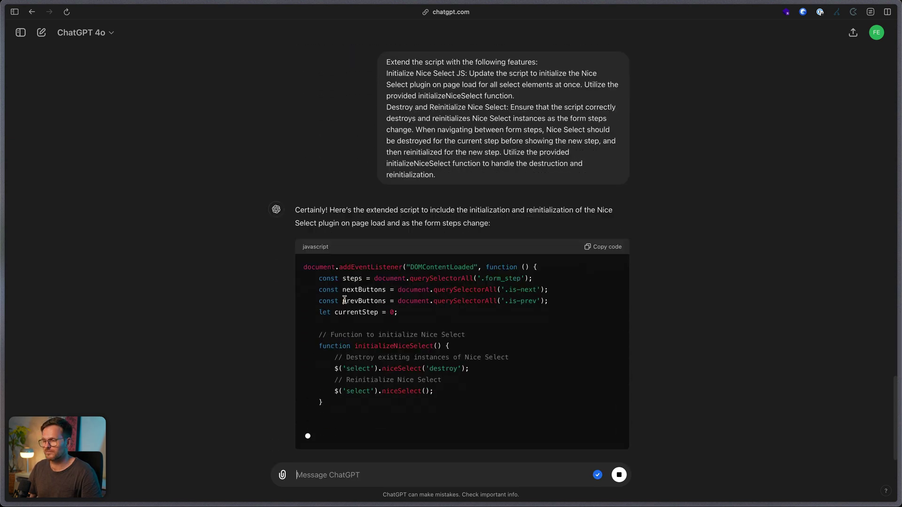
scroll(345, 302, up, 2)
scroll(345, 303, down, 10)
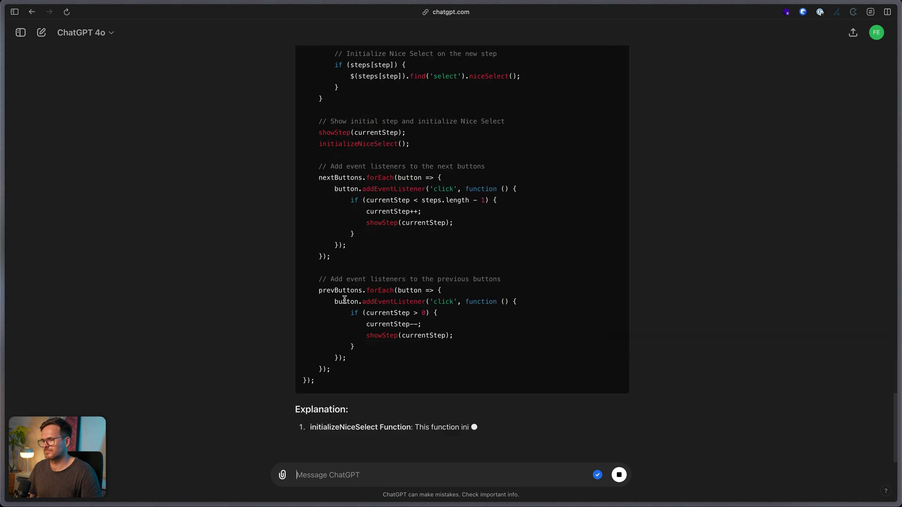
scroll(341, 341, up, 10)
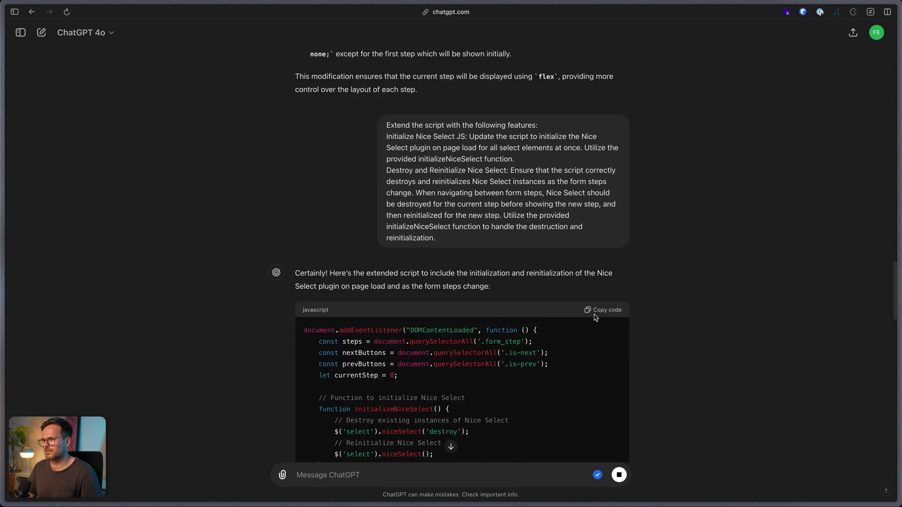
click(596, 310)
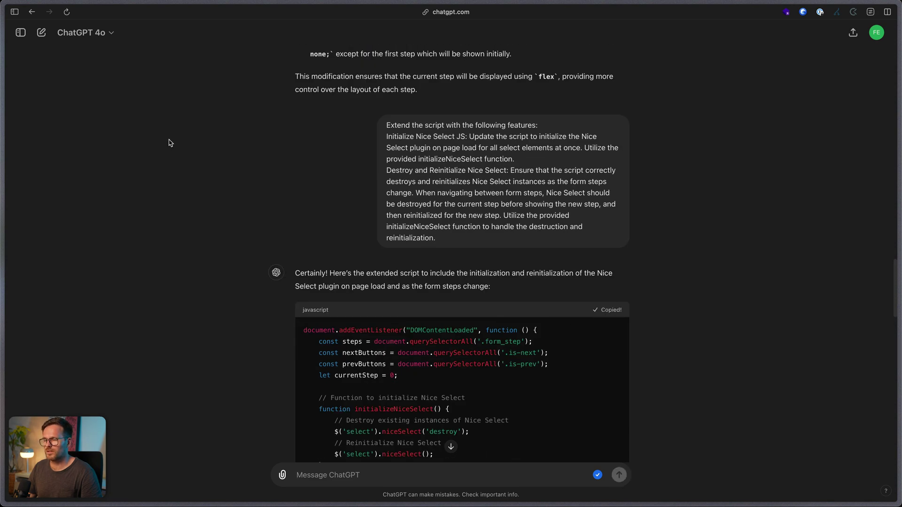
key(super+Tab)
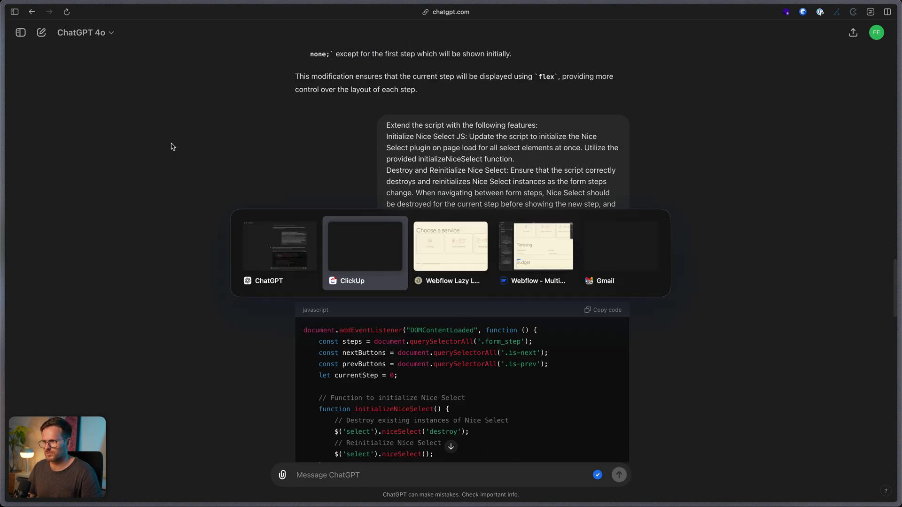
key(super+Tab)
key(super+Tab)
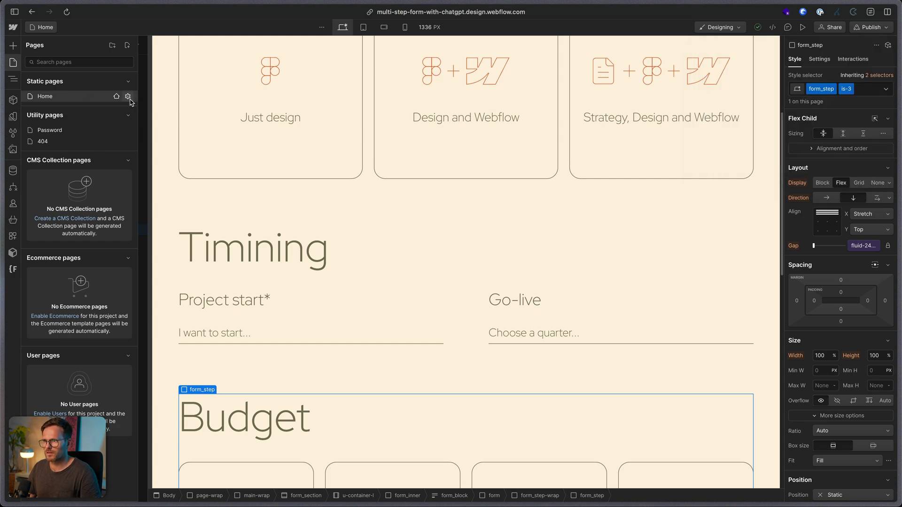
Step: Swap the Home page's before-body script for ChatGPT's Nice Select version, save, and publish to staging
click(128, 96)
scroll(291, 281, down, 20)
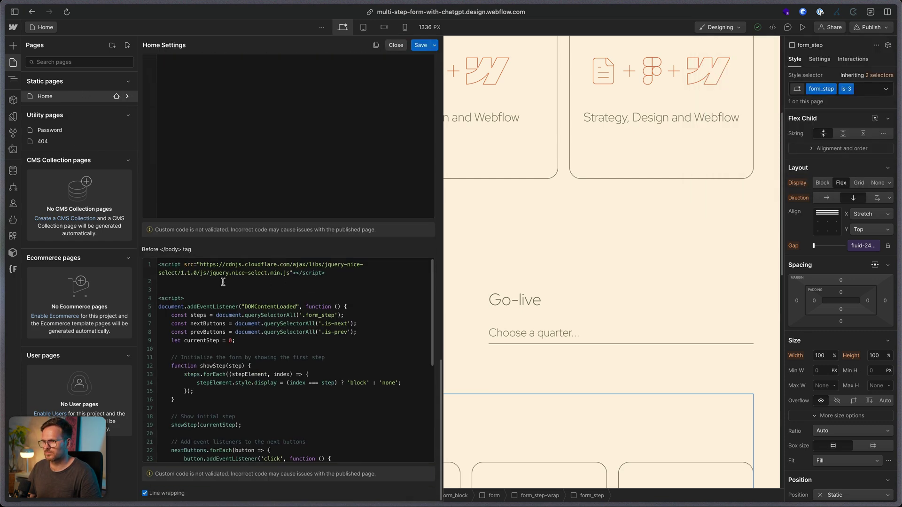
click(160, 311)
scroll(183, 319, down, 7)
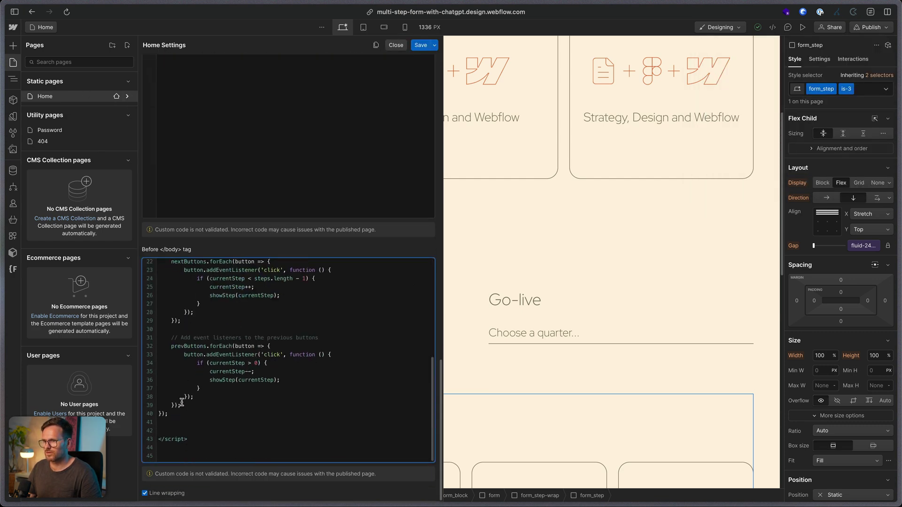
key(super+a)
key(super+z)
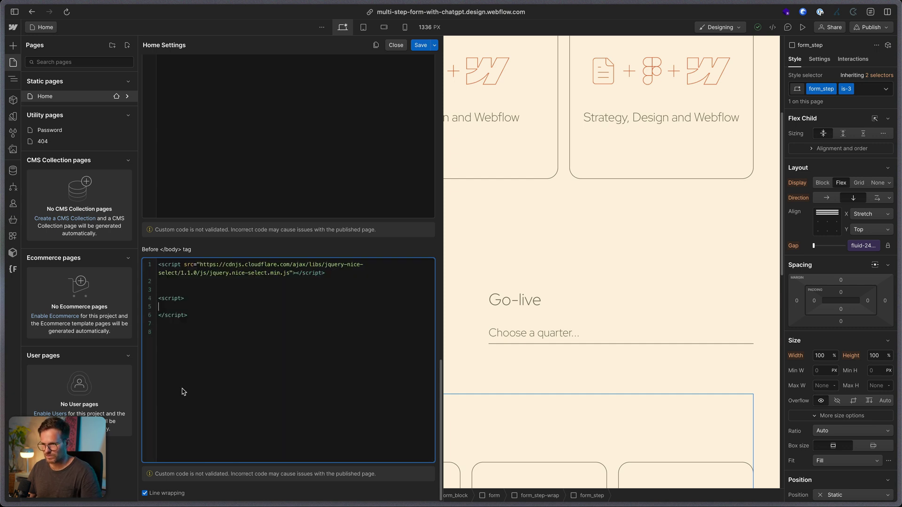
key(super+v)
click(420, 45)
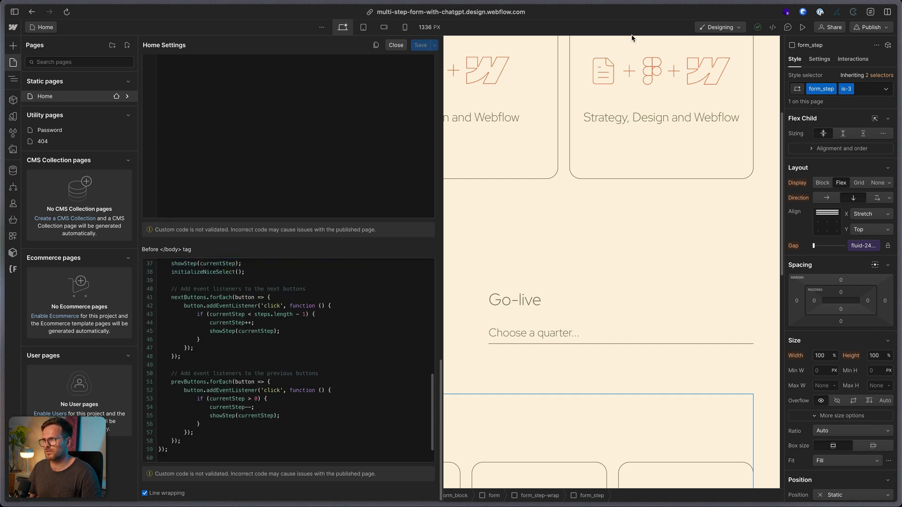
click(874, 24)
click(862, 177)
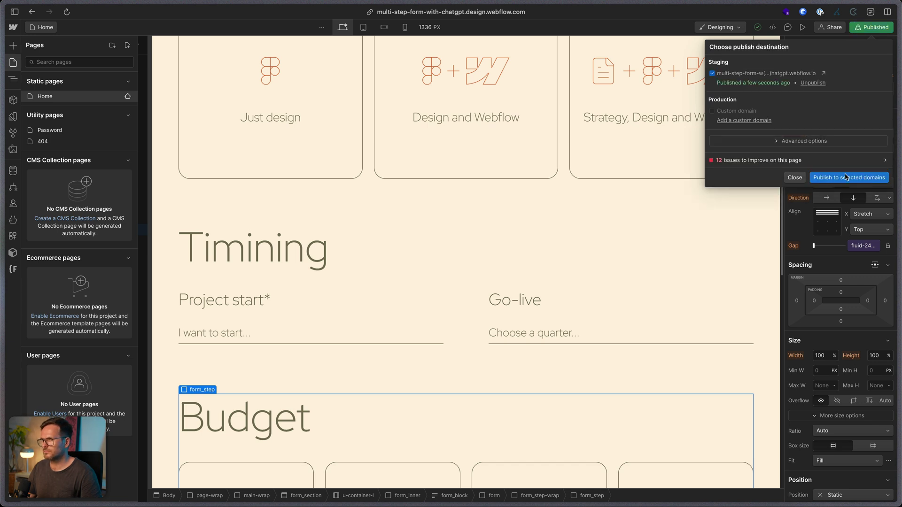
Step: Reload the published site to load the new script and advance to the Timining step
key(super+Tab)
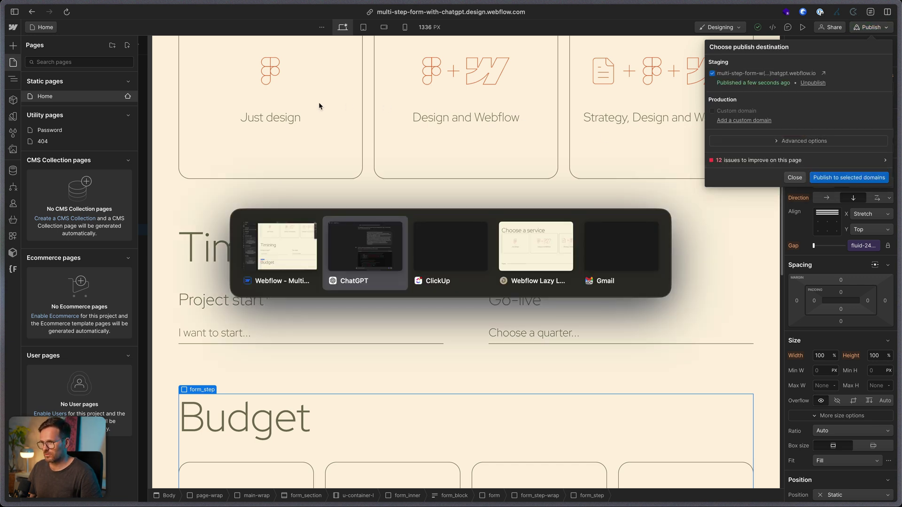
key(super+Tab)
key(super+Tab)
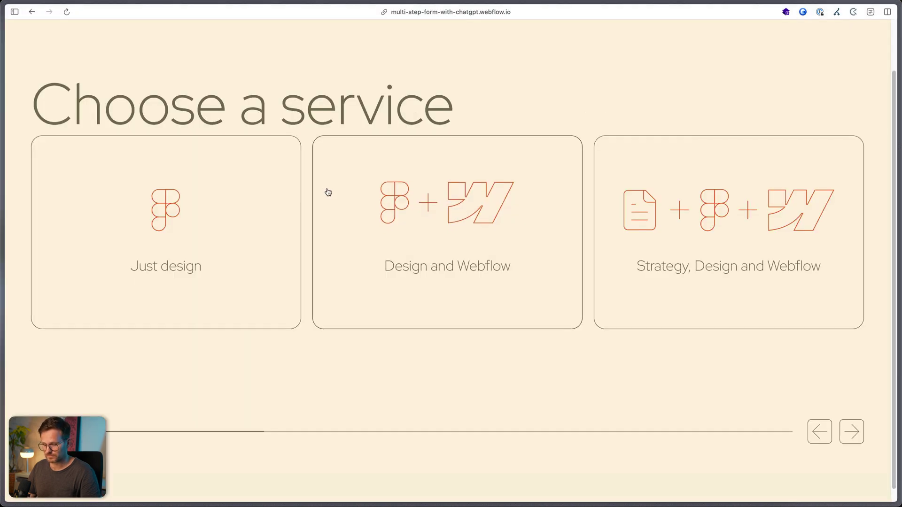
key(super+r)
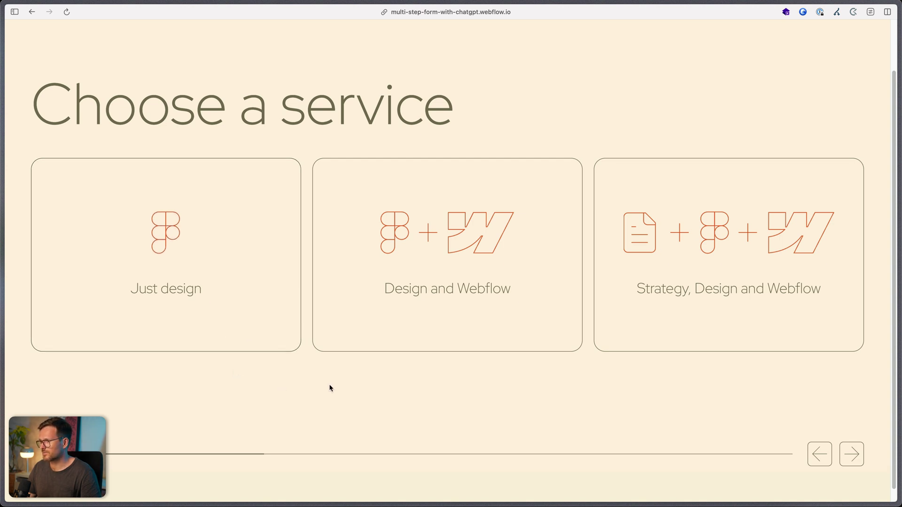
click(849, 453)
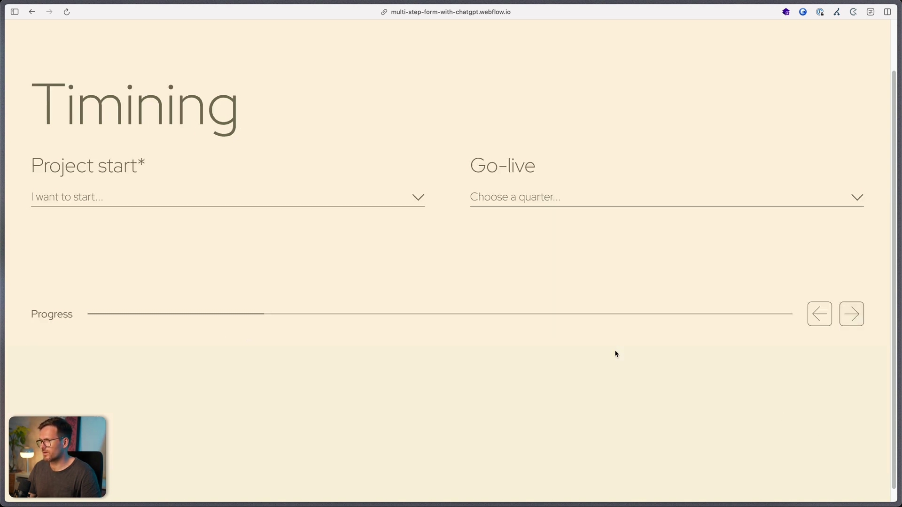
Step: Confirm the Project start and Go-live quarter dropdowns both open with options, then scroll the ClickUp notes
click(279, 204)
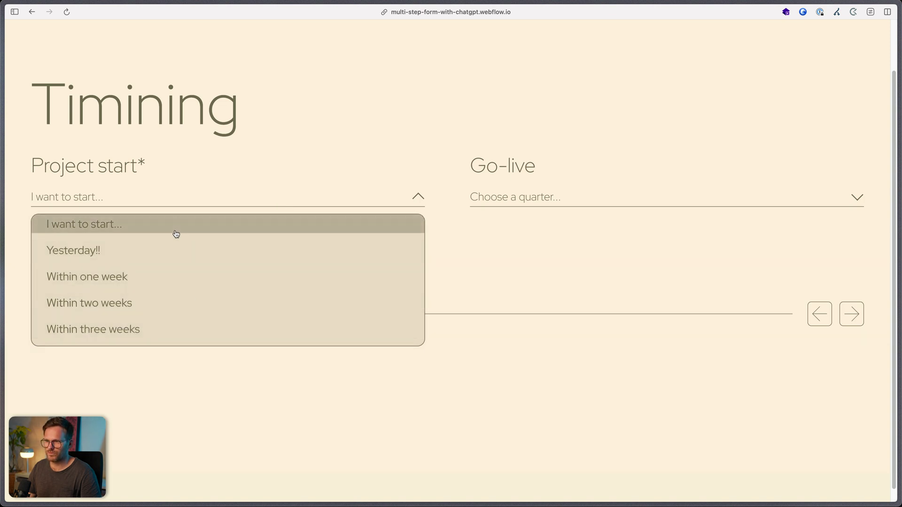
click(533, 200)
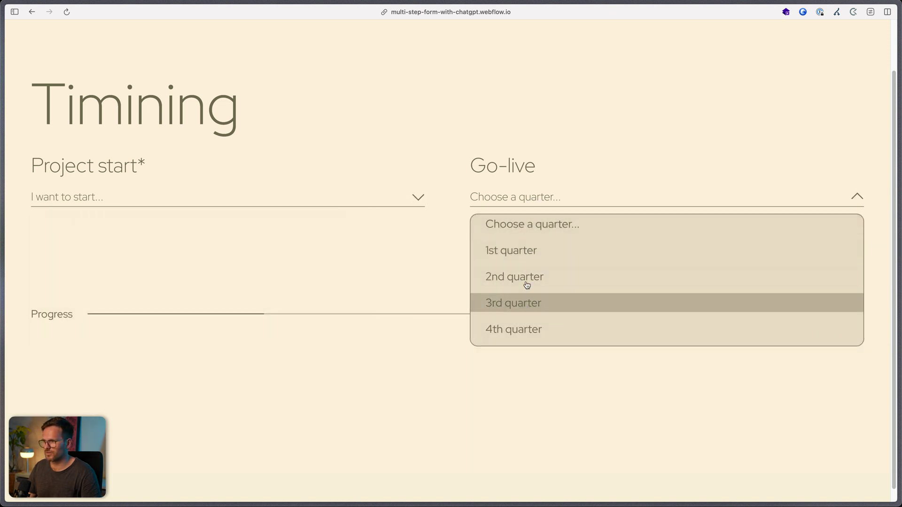
click(393, 275)
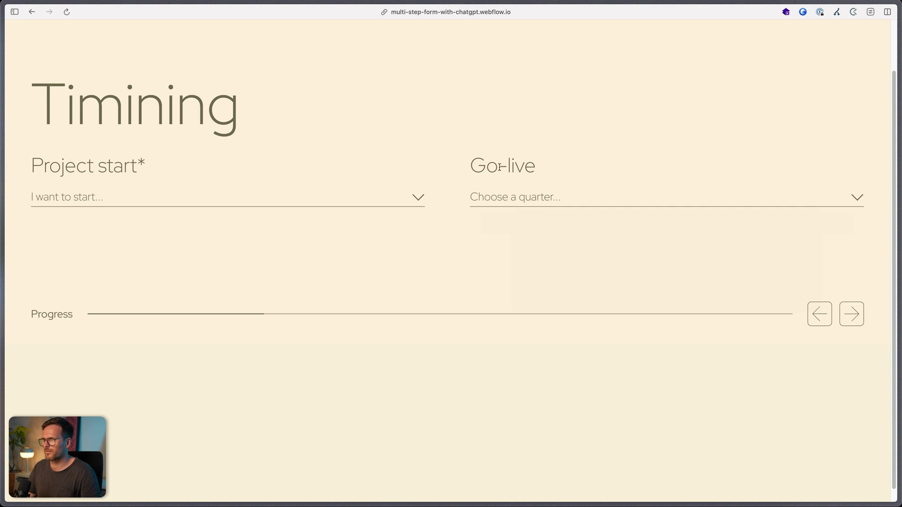
key(super+Tab)
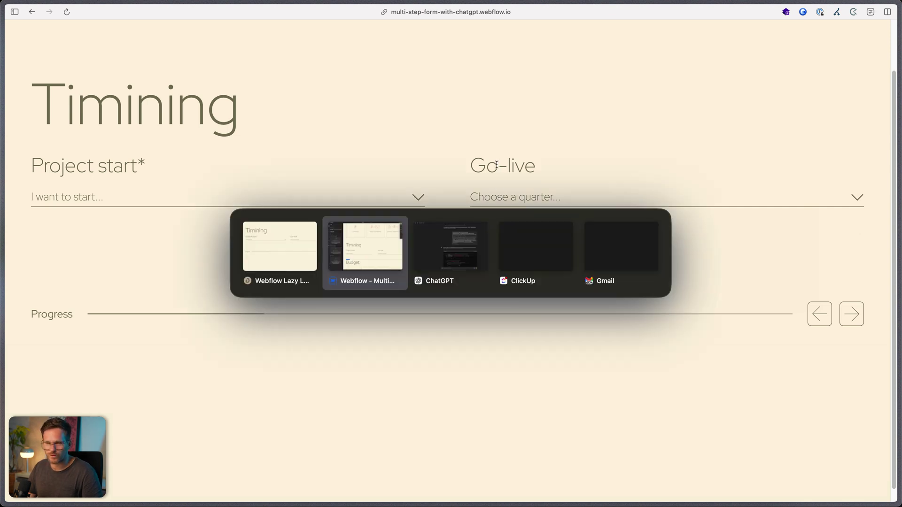
key(super+Tab)
key(super+Tab)
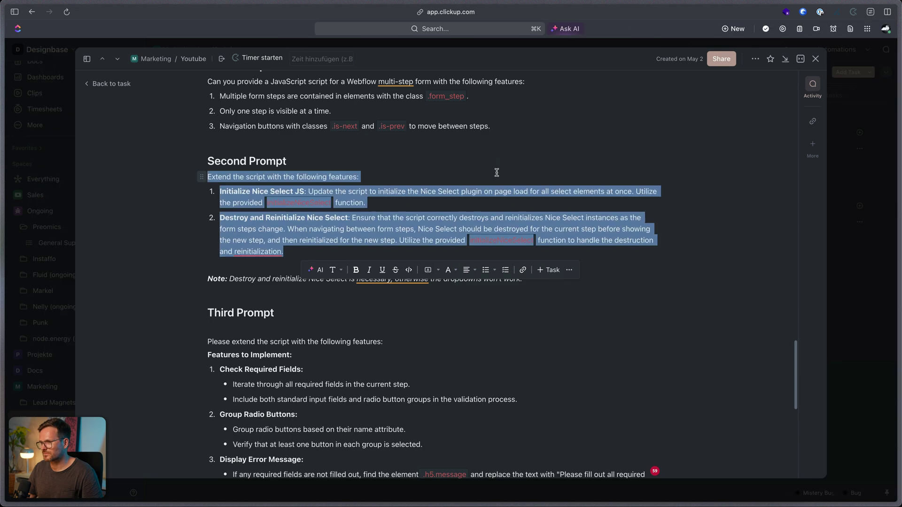
scroll(352, 219, down, 4)
Step: Scroll the ClickUp notes to the Third Prompt on required-field validation, then head back to the site
click(275, 256)
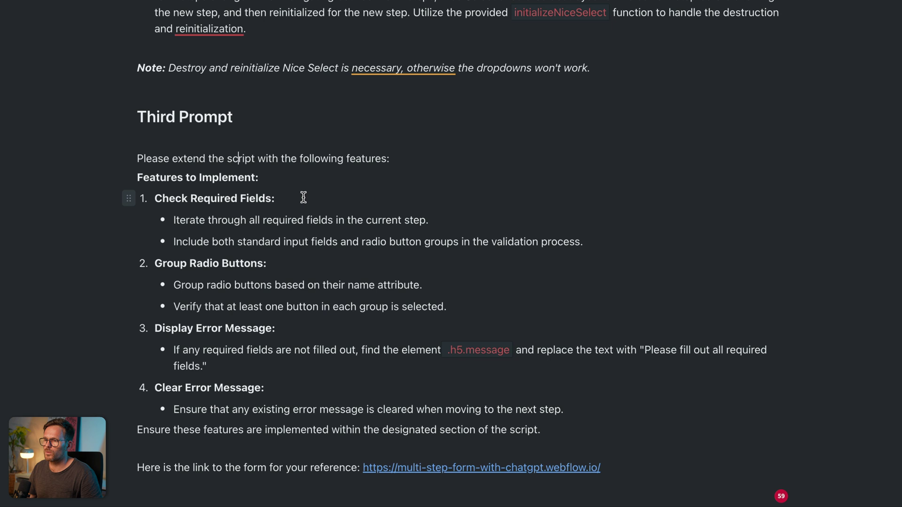
scroll(303, 197, down, 1)
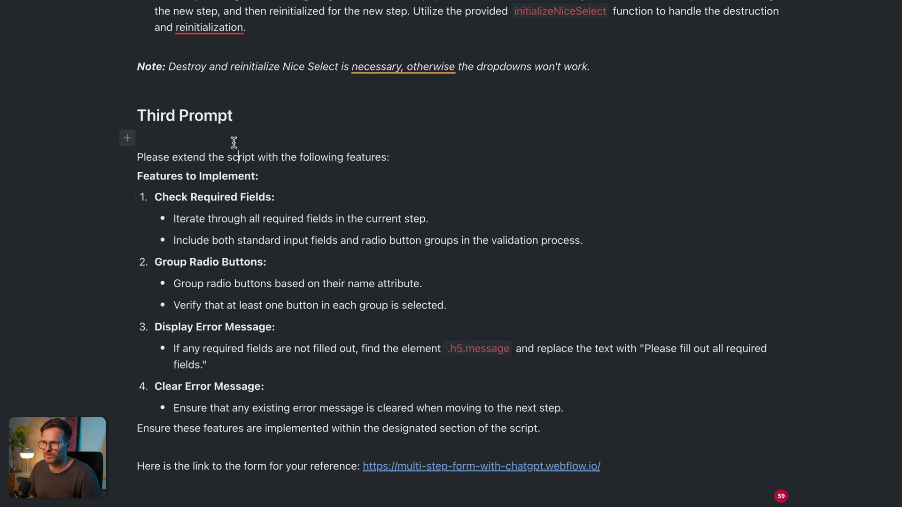
key(super+Tab)
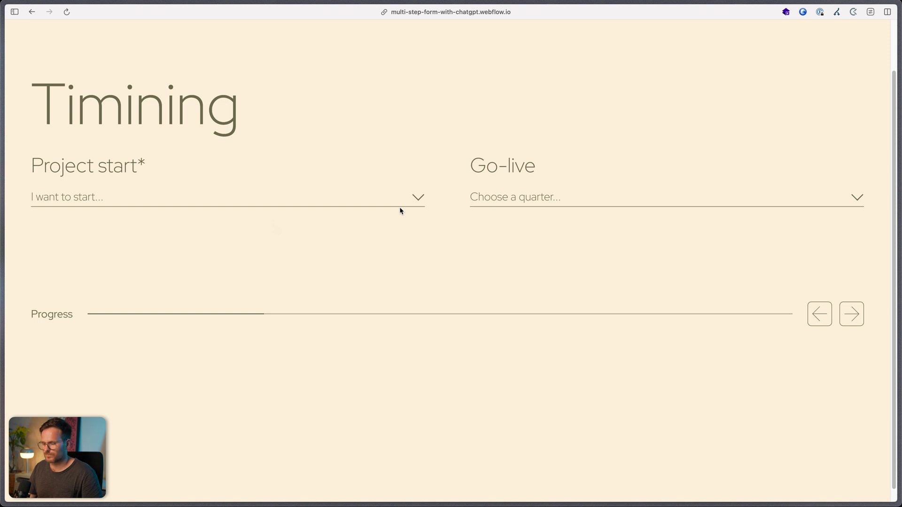
Step: Reload, pick Design and Webflow, and click through Timining and Budget to Details, then back to Budget
key(super+r)
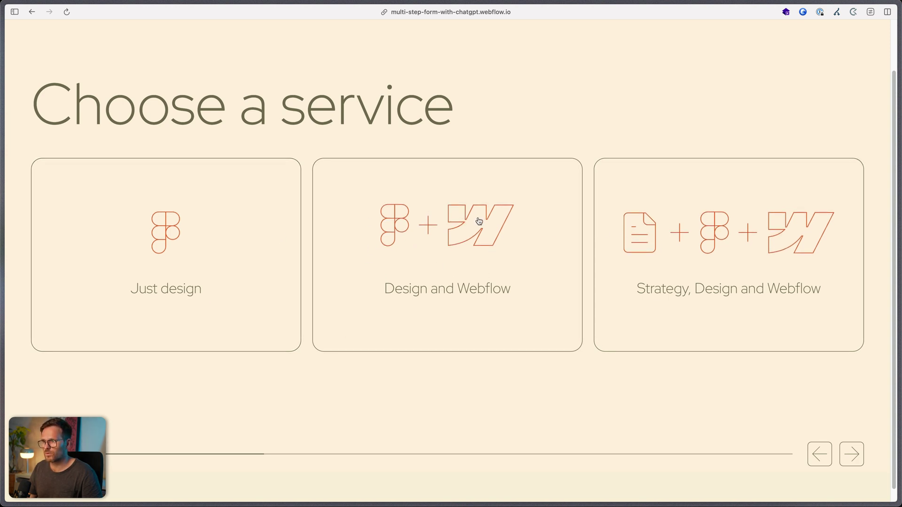
click(851, 454)
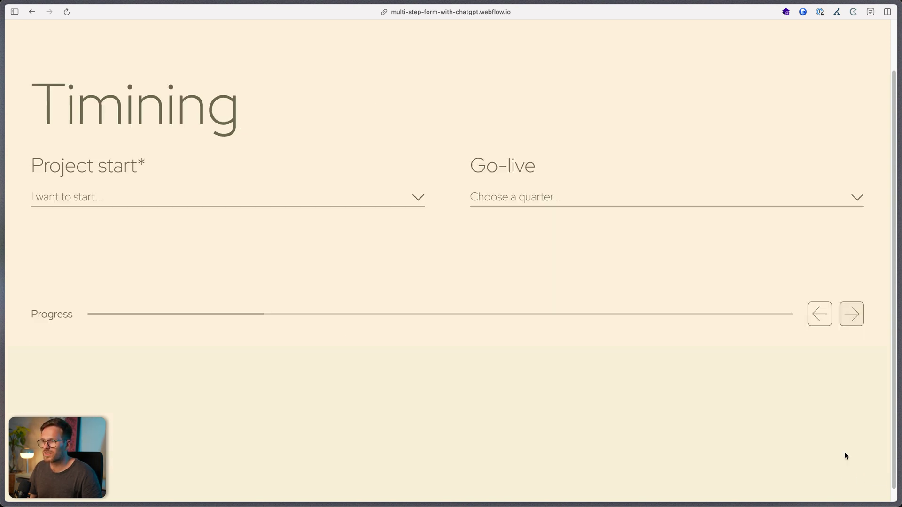
click(819, 314)
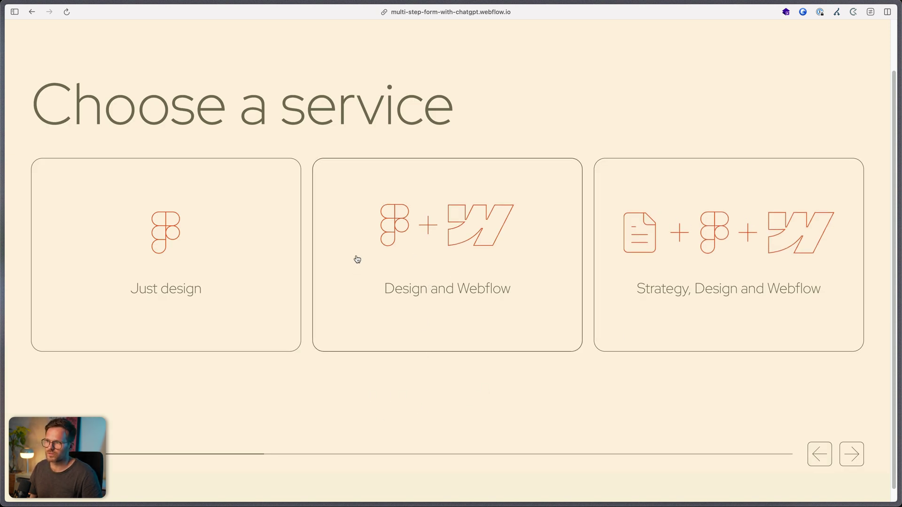
click(369, 207)
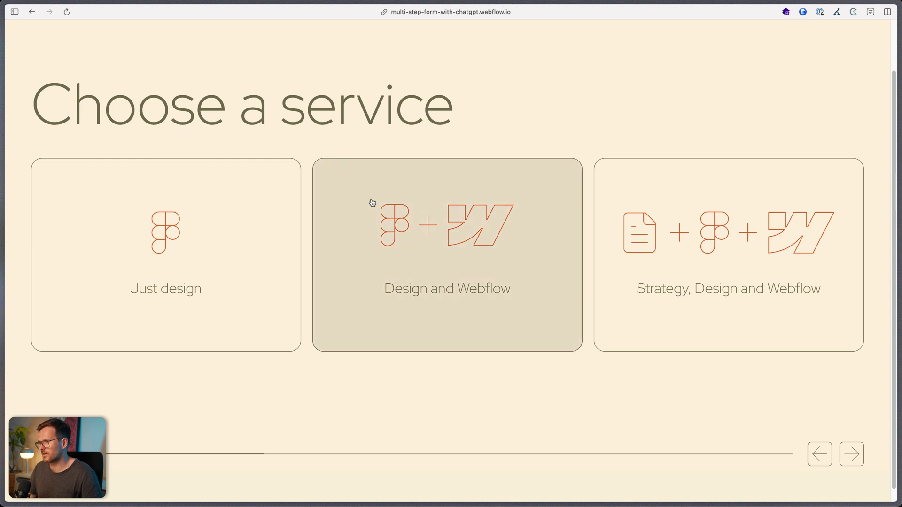
click(851, 455)
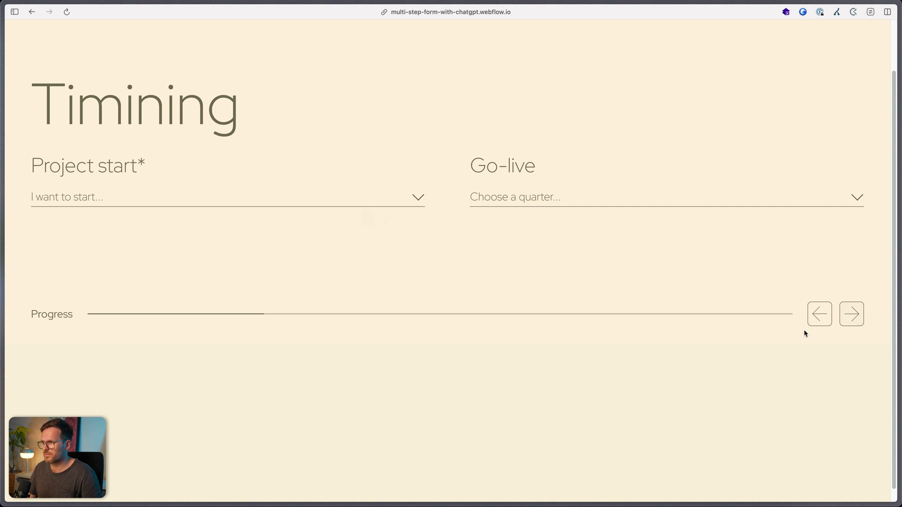
click(851, 315)
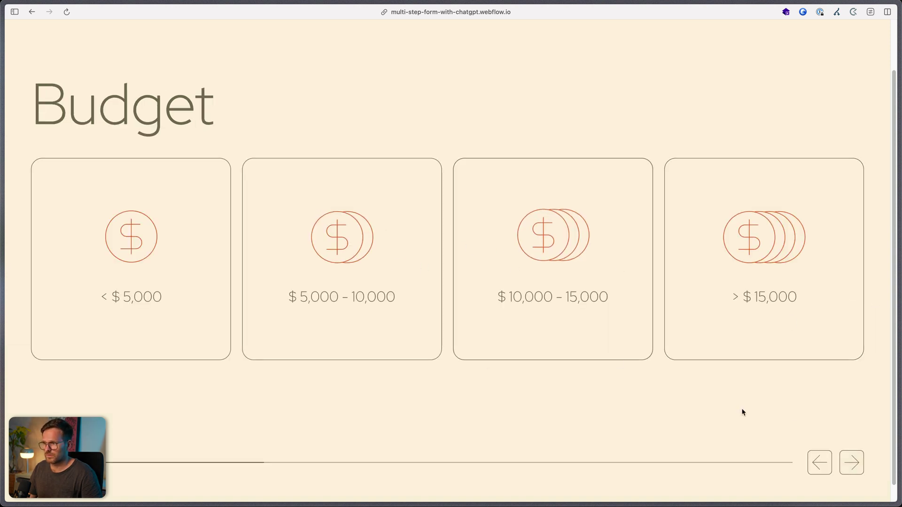
click(851, 463)
click(374, 176)
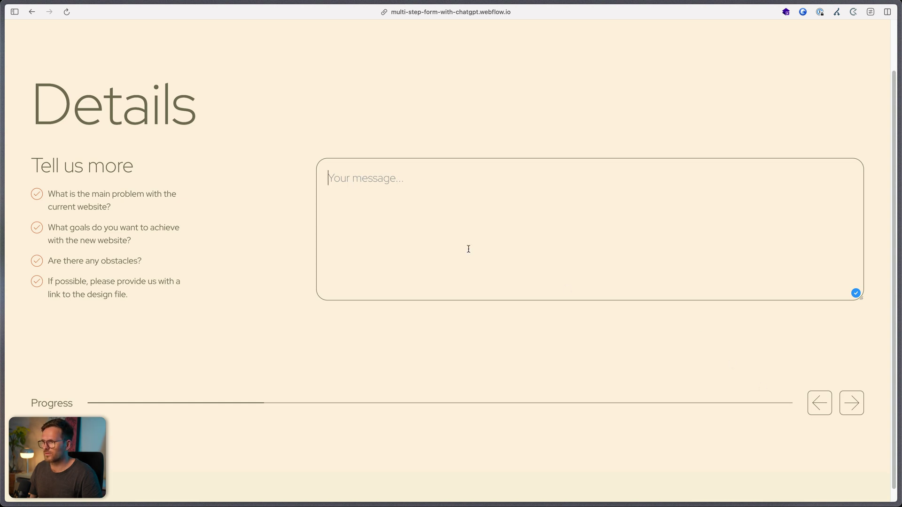
click(821, 404)
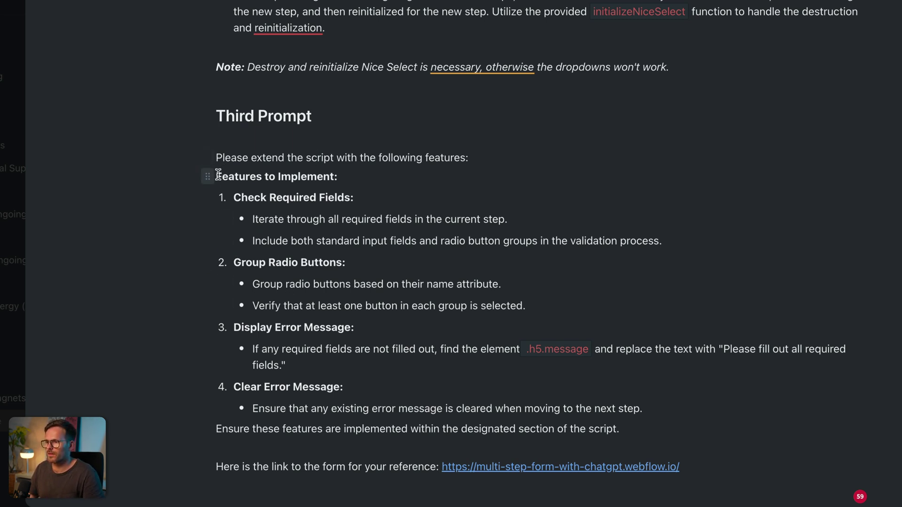
Step: Select the full Third Prompt text in ClickUp, down through the published form link
drag(219, 157, 712, 484)
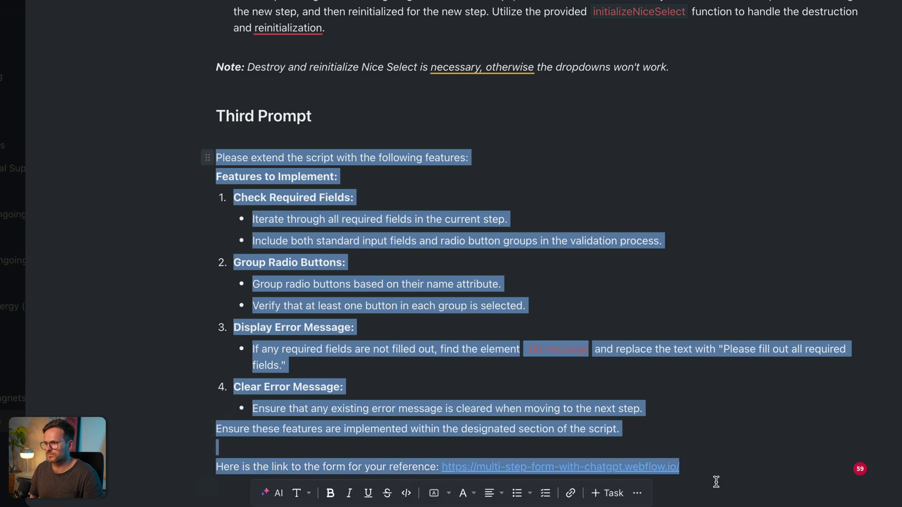
click(249, 448)
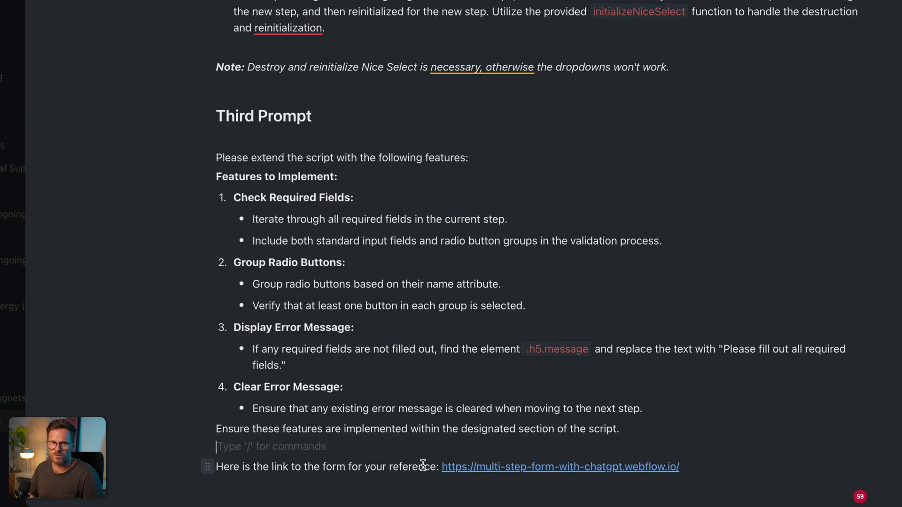
drag(700, 467, 497, 471)
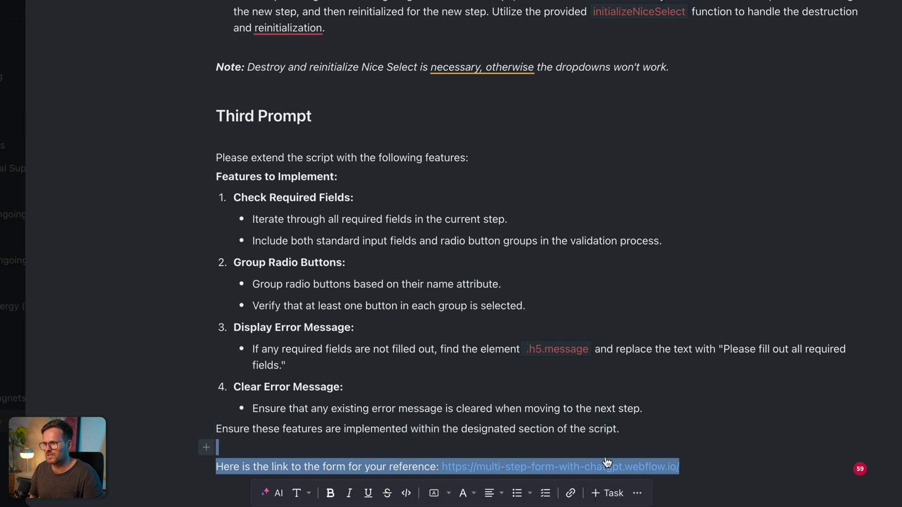
drag(693, 466, 209, 157)
key(super+c)
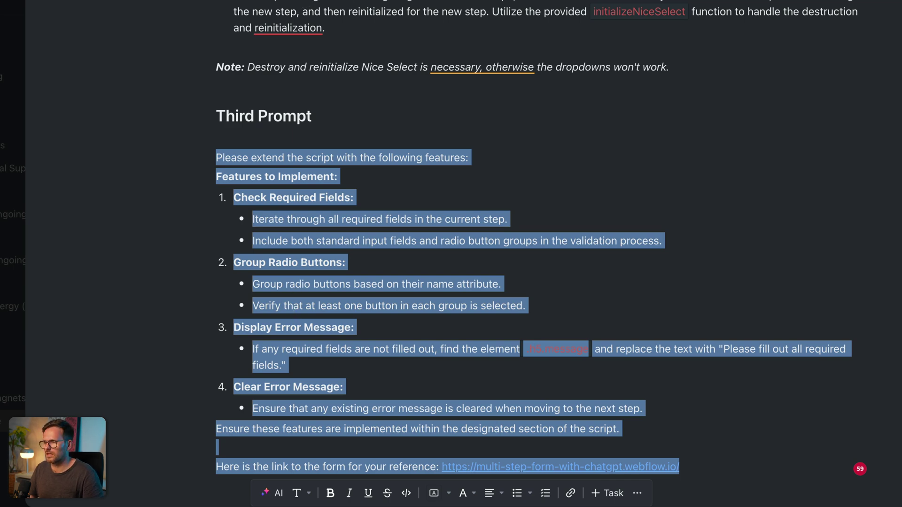
Step: Paste the Third Prompt into ChatGPT, send it, and copy the returned validation script
key(ctrl+Tab)
key(ctrl+Tab)
key(ctrl+Tab)
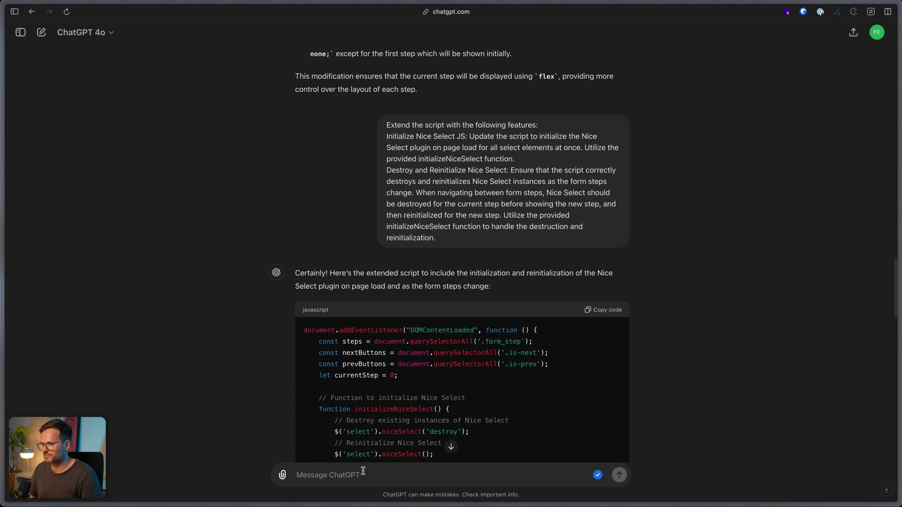
click(363, 470)
key(super+v)
key(Return)
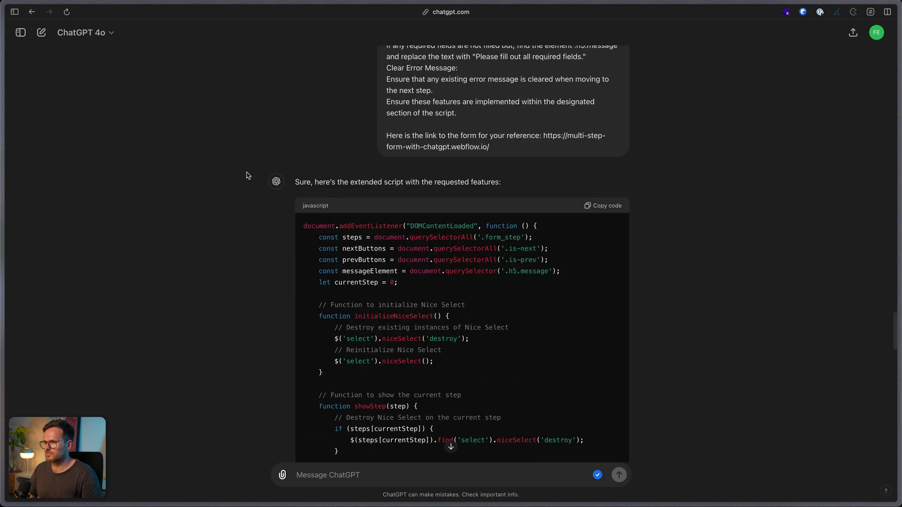
click(617, 207)
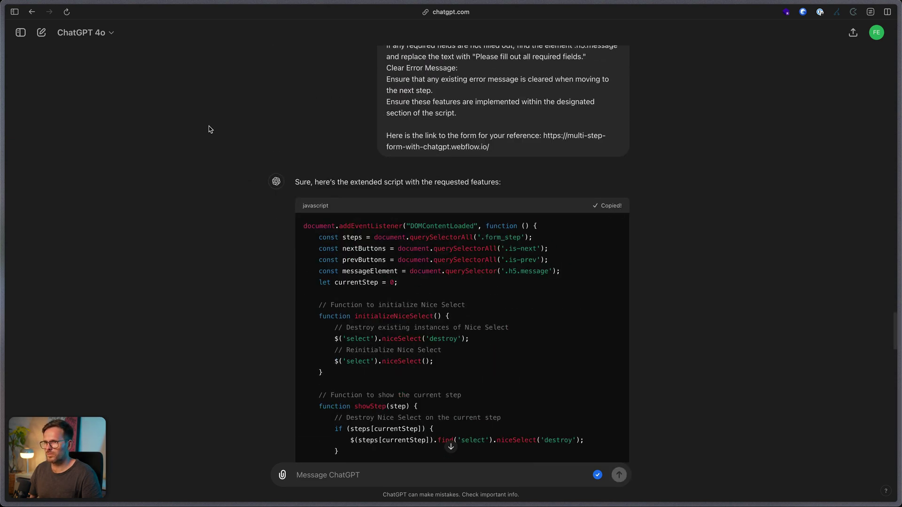
key(ctrl+Tab)
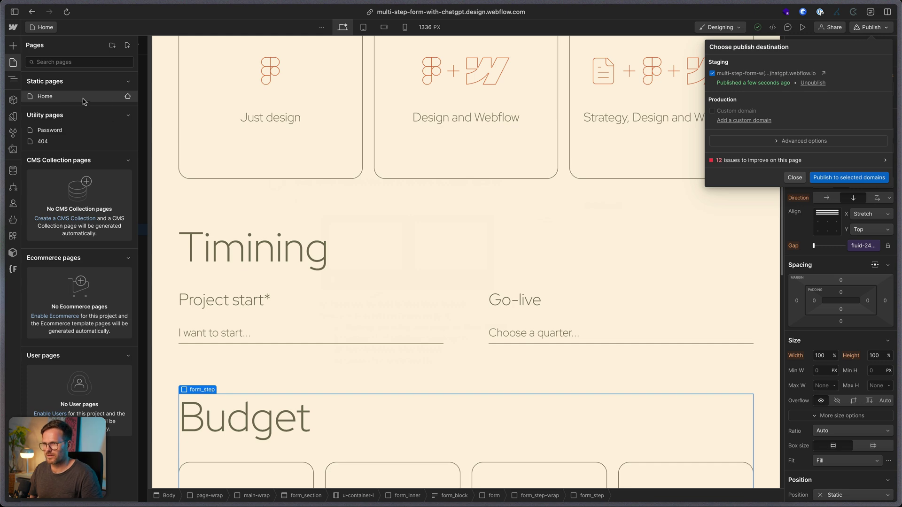
Step: Replace the Home page's before-body script with the validation version, save, and publish to staging
click(126, 96)
click(126, 97)
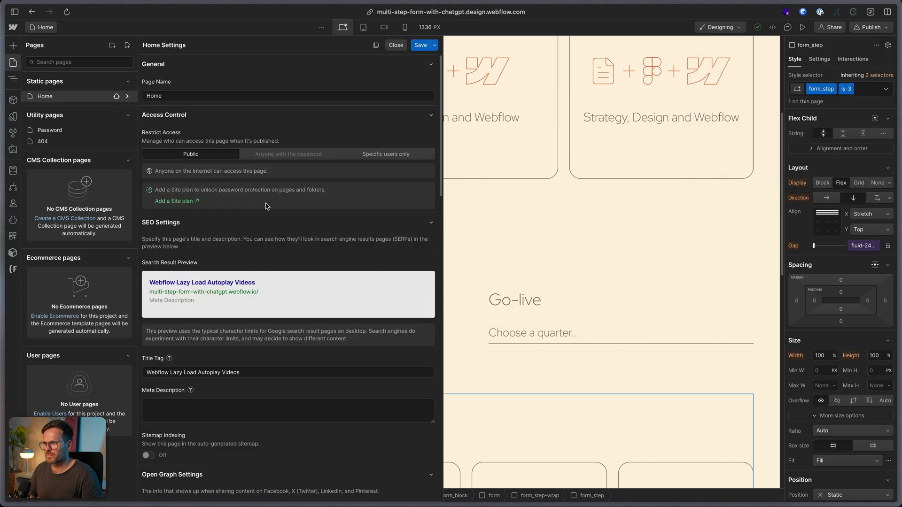
scroll(278, 281, down, 7)
scroll(277, 282, down, 10)
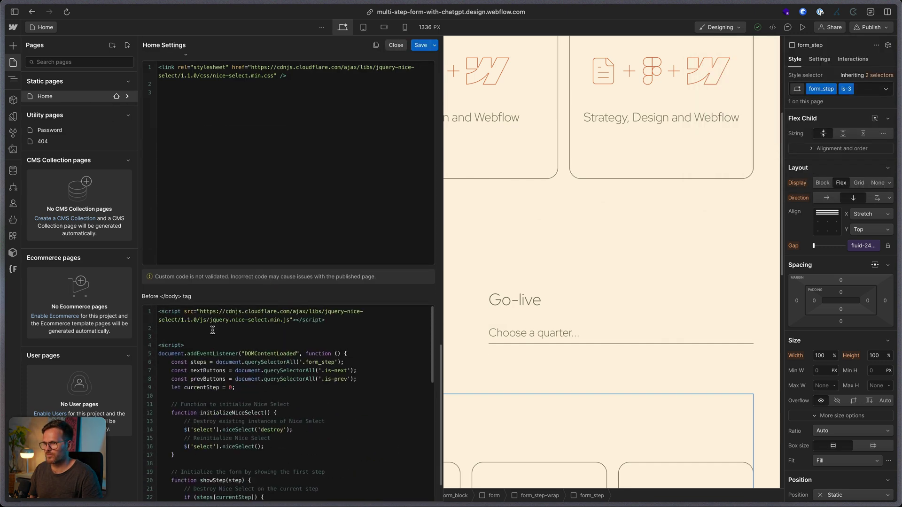
drag(158, 376, 261, 473)
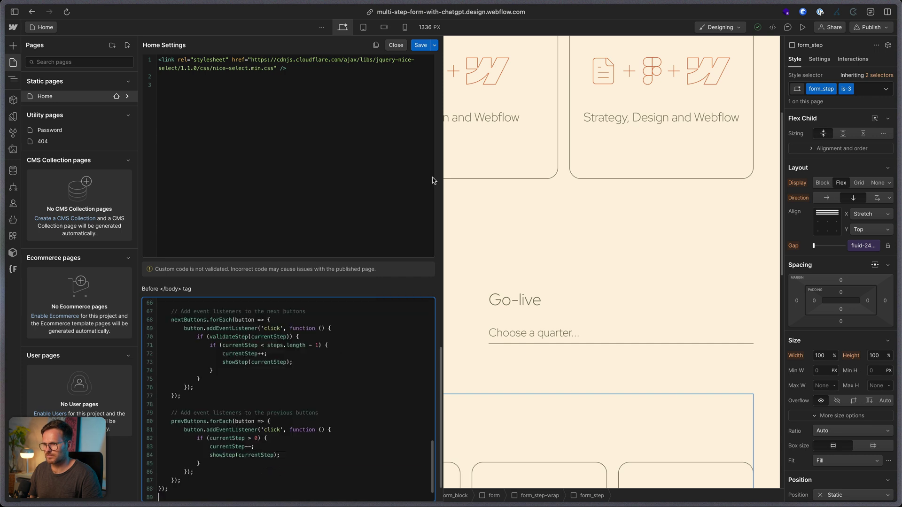
click(420, 45)
click(873, 27)
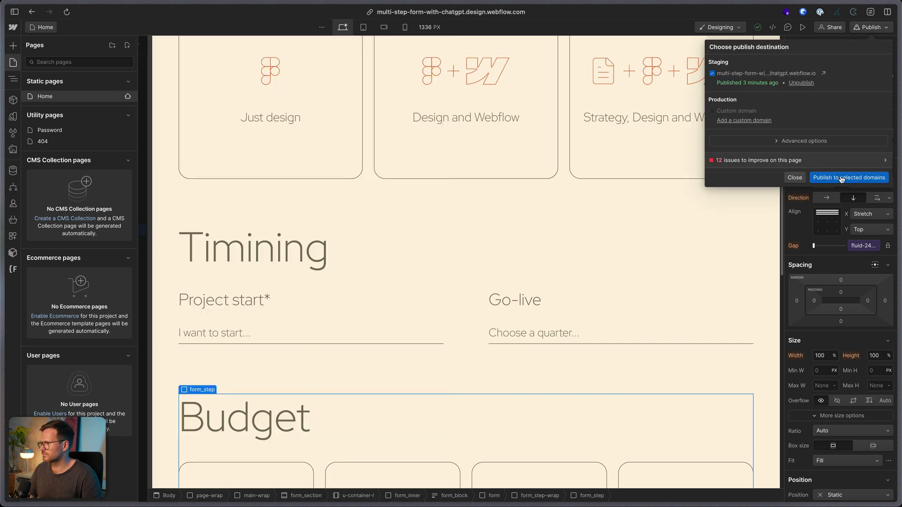
click(843, 176)
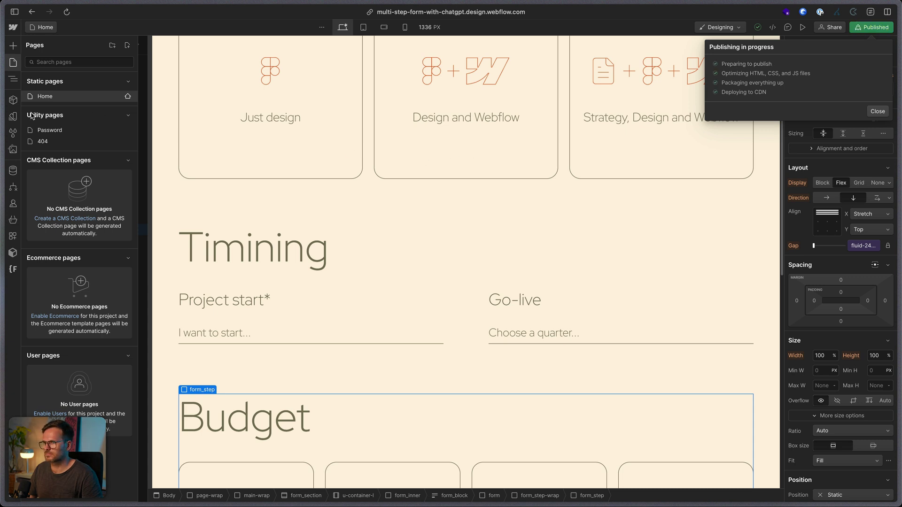
Step: Reload the published form and confirm advancing with no service chosen shows the required-fields error
mouse_move(55, 210)
click(47, 194)
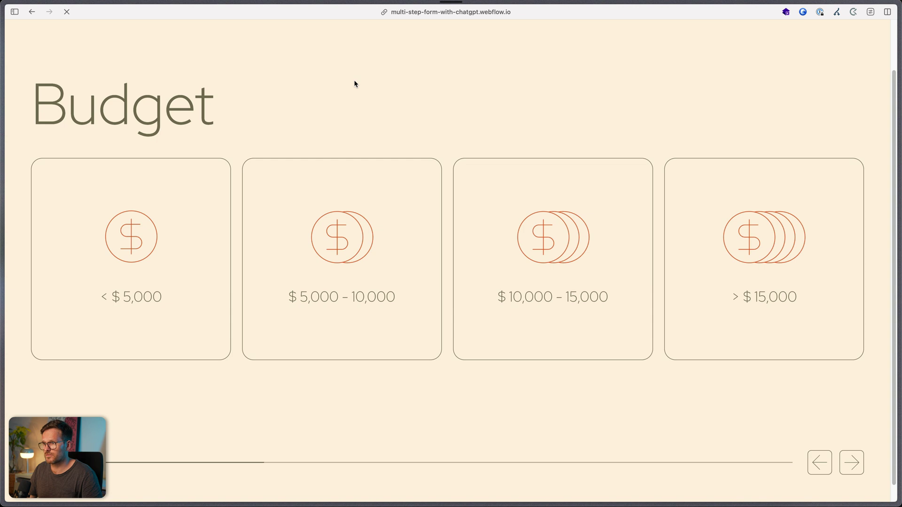
key(super+r)
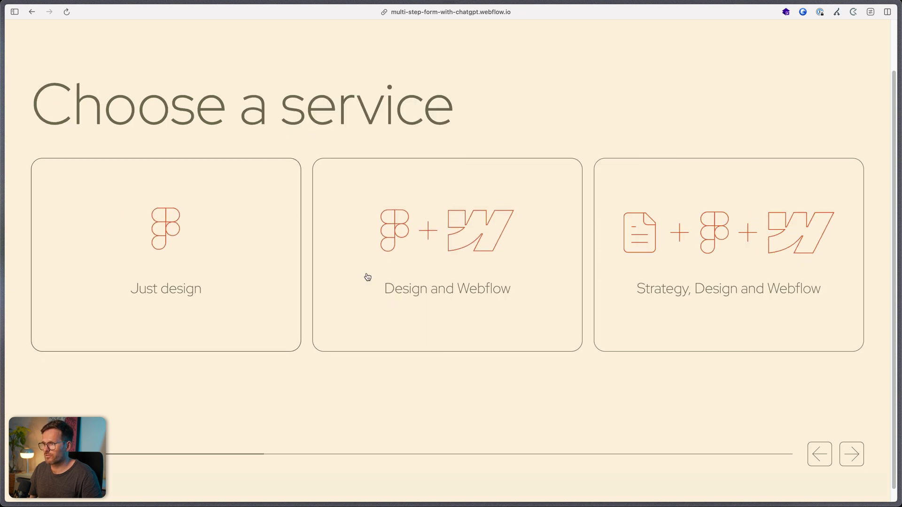
click(851, 454)
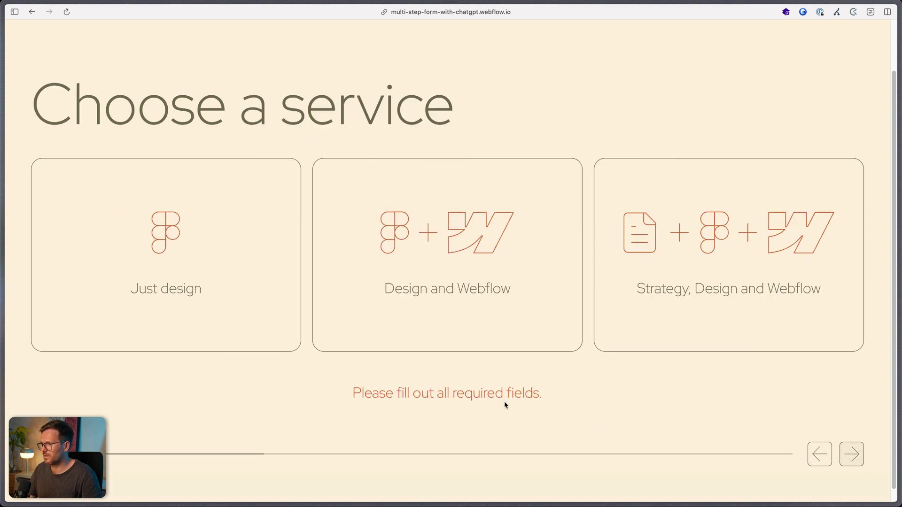
drag(353, 393, 544, 396)
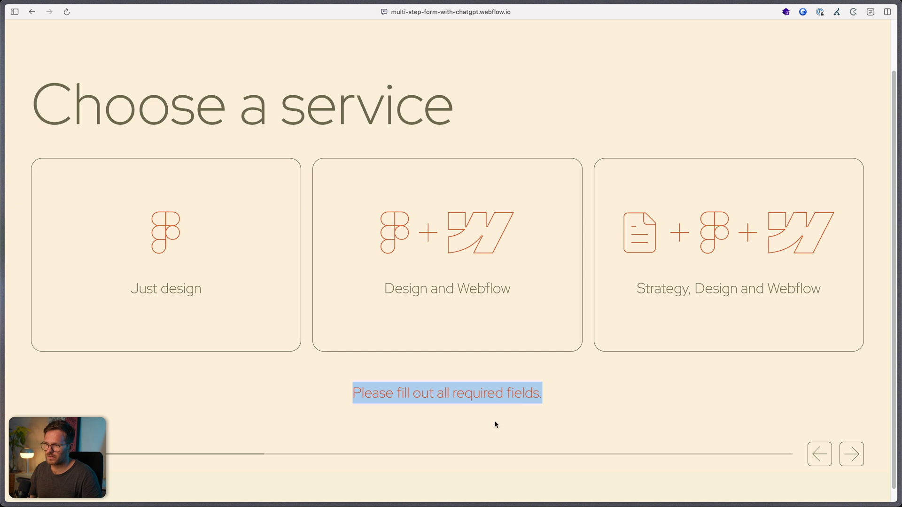
Step: Choose Design and Webflow, set Project start to Within two weeks, and try advancing with Go-live empty
click(489, 268)
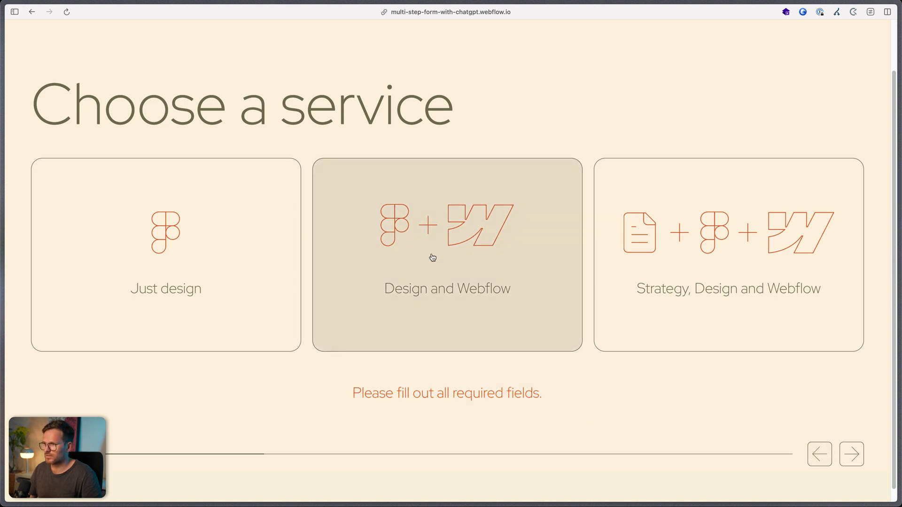
click(856, 461)
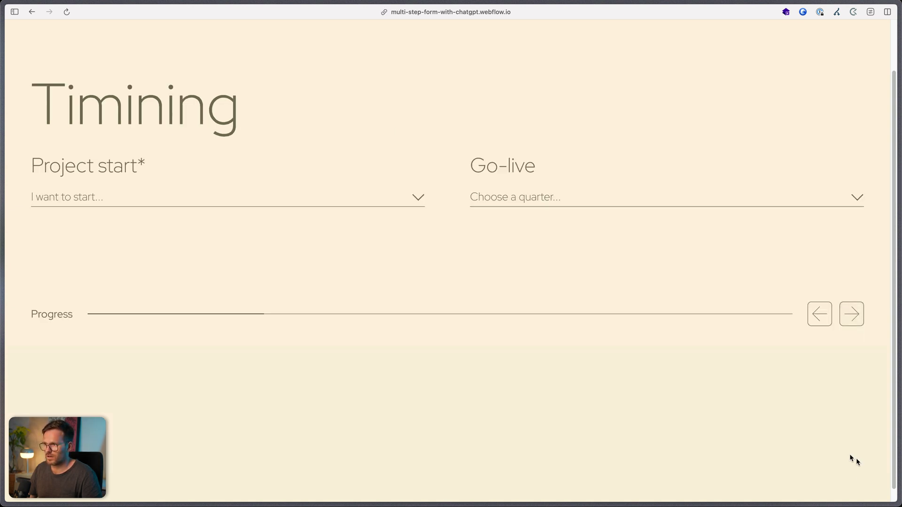
click(258, 204)
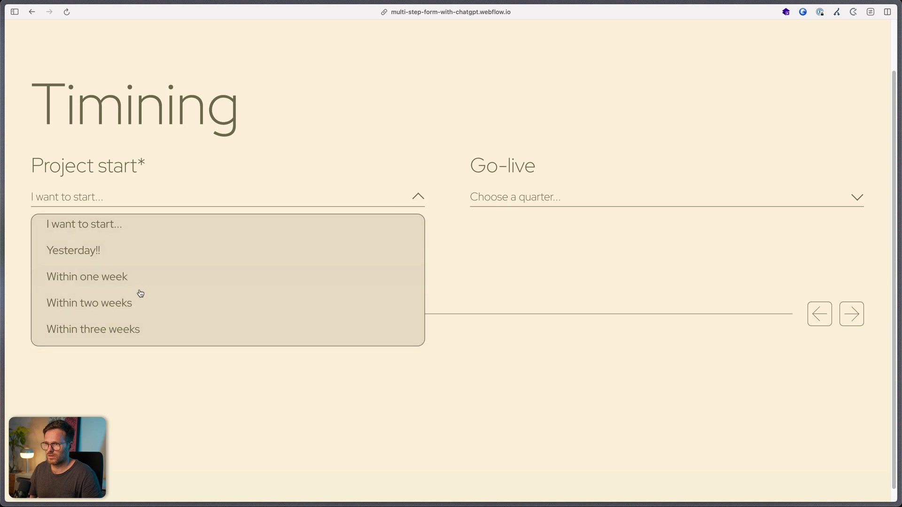
click(143, 302)
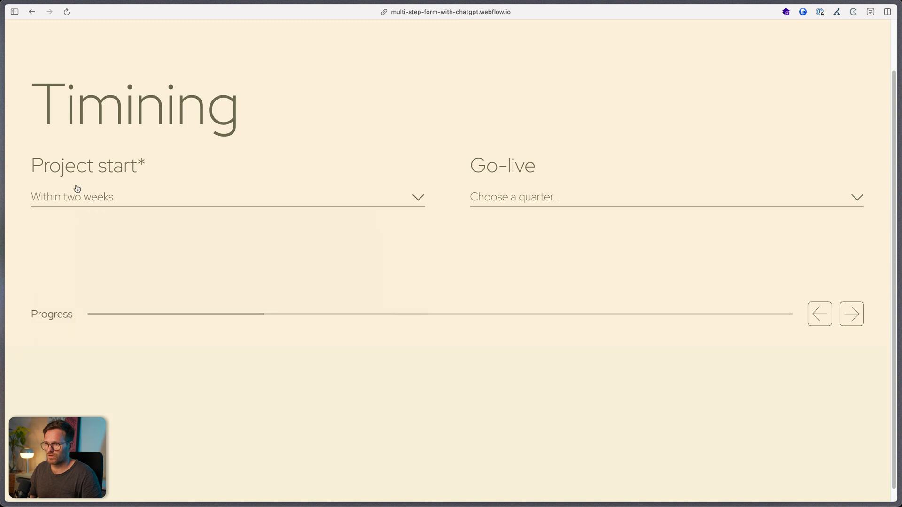
click(851, 314)
Step: Pick 2nd quarter for go-live and a $10,000 - 15,000 budget, advancing to Details
click(620, 205)
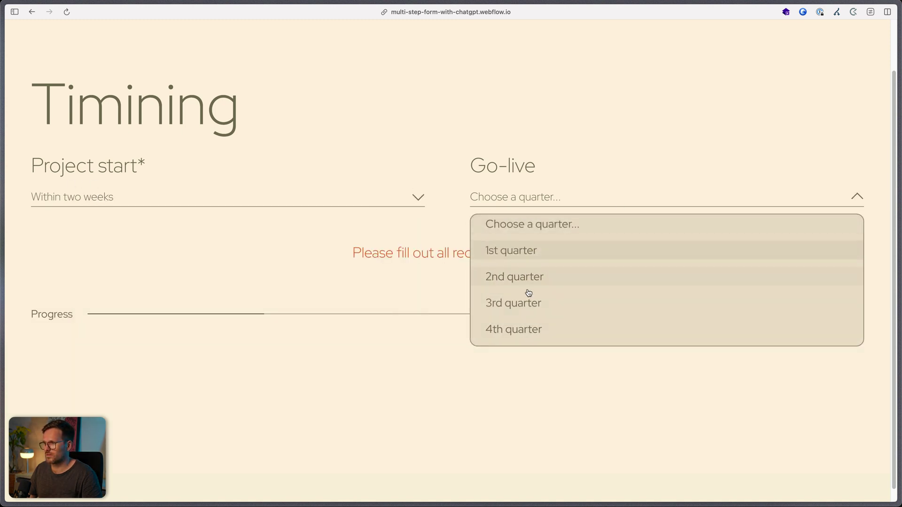
click(540, 280)
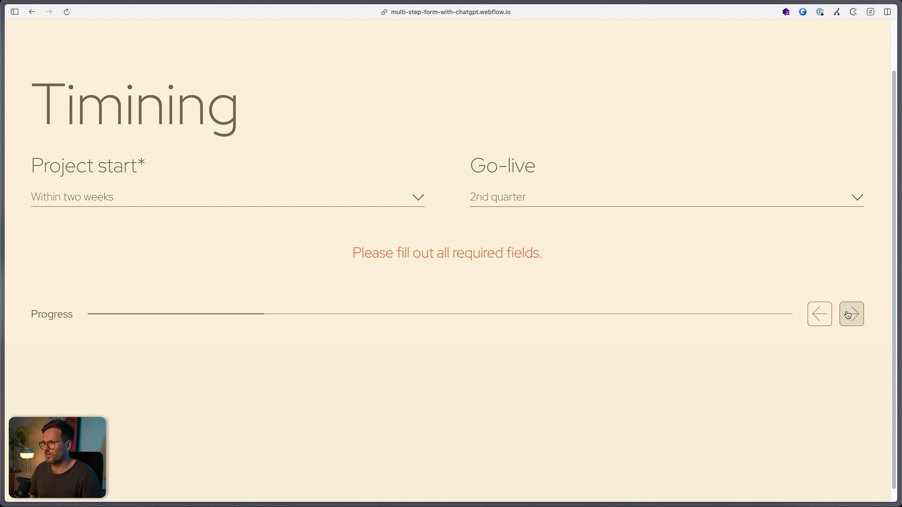
click(848, 315)
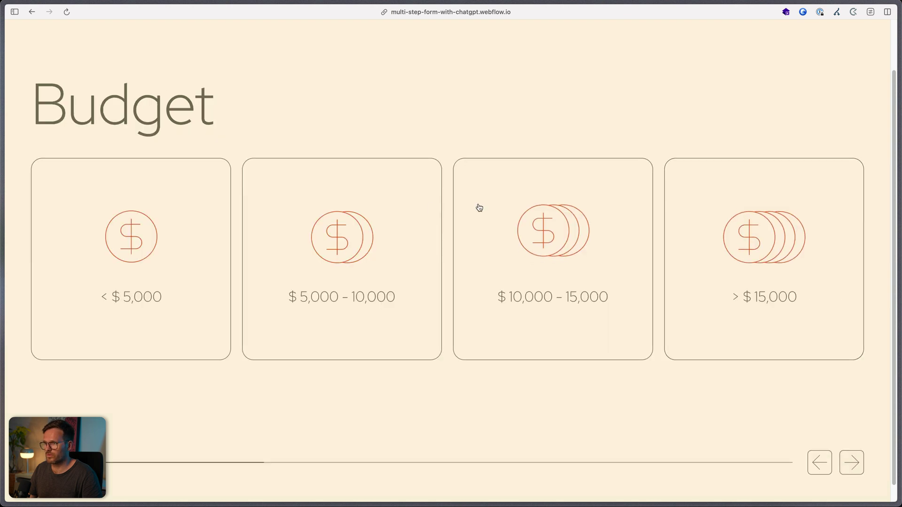
click(847, 466)
click(519, 308)
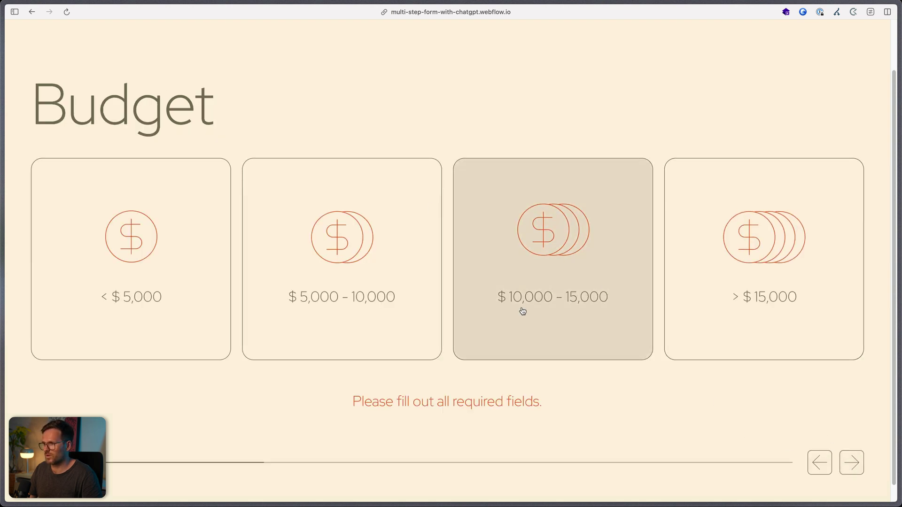
click(846, 470)
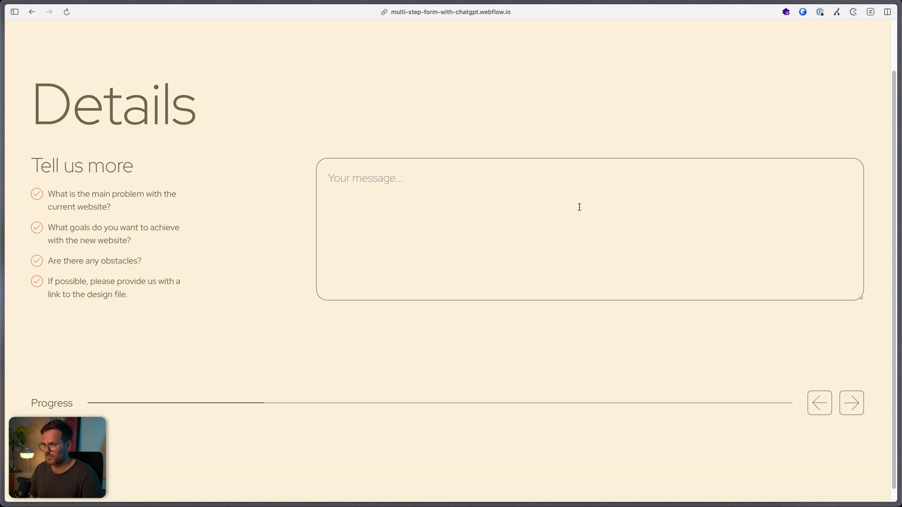
Step: Read the ClickUp Fourth Prompt on the submit button and progress bar, then return to the Designer
key(super+Tab)
key(super+Tab)
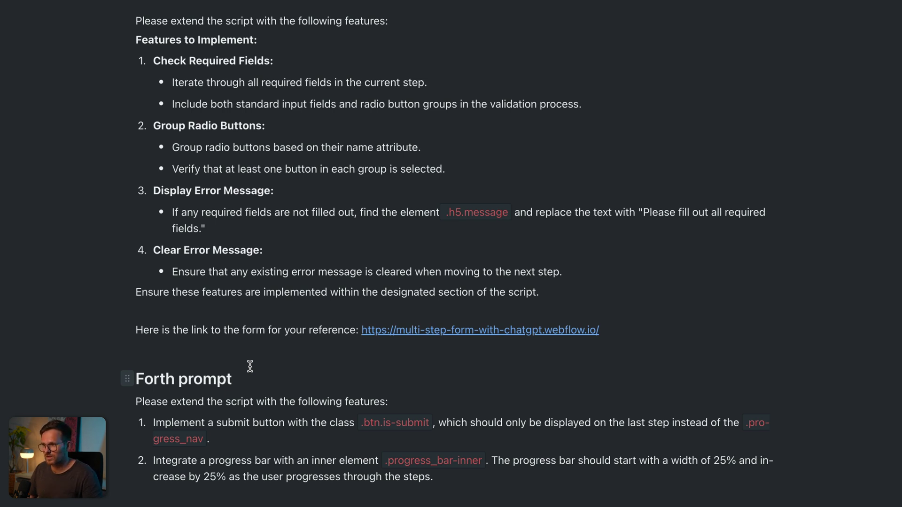
key(super+Tab)
key(super+Tab)
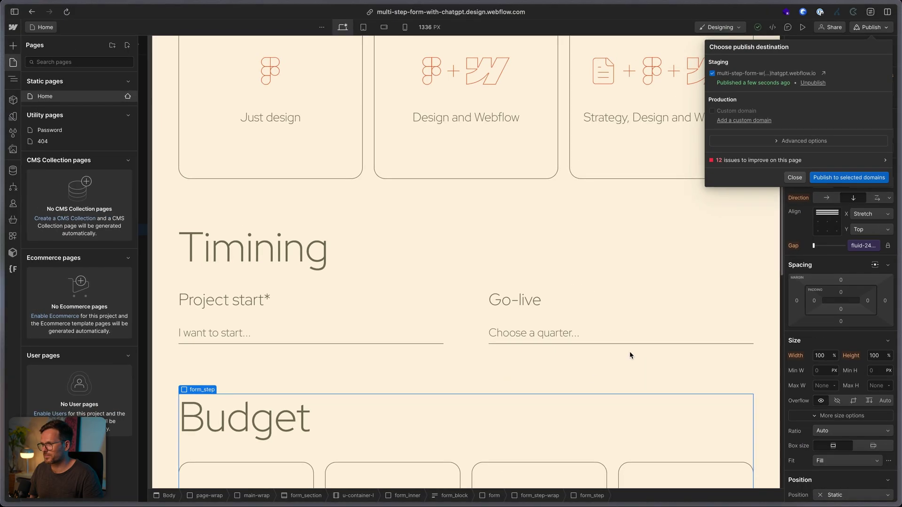
Step: Locate progress_bar-inner through the Navigator and size it to 25% width and 100% height
click(629, 355)
scroll(629, 355, down, 10)
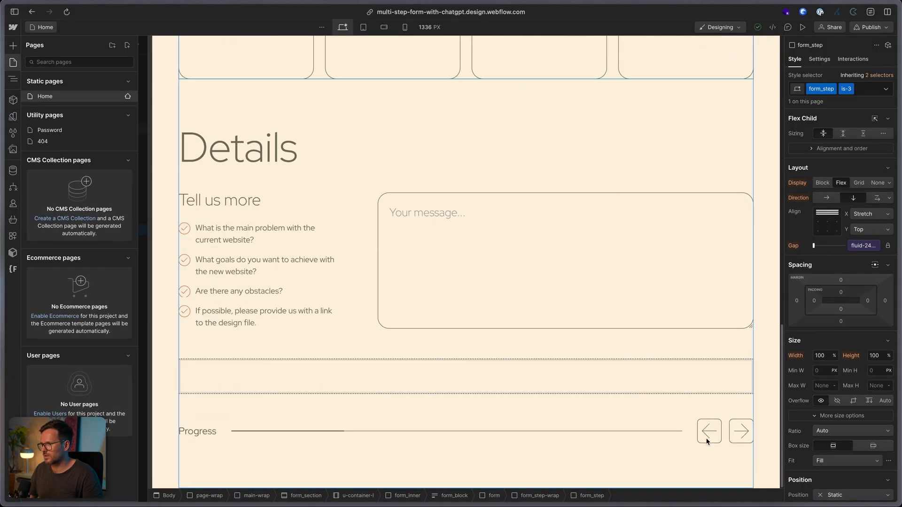
click(725, 431)
key(z)
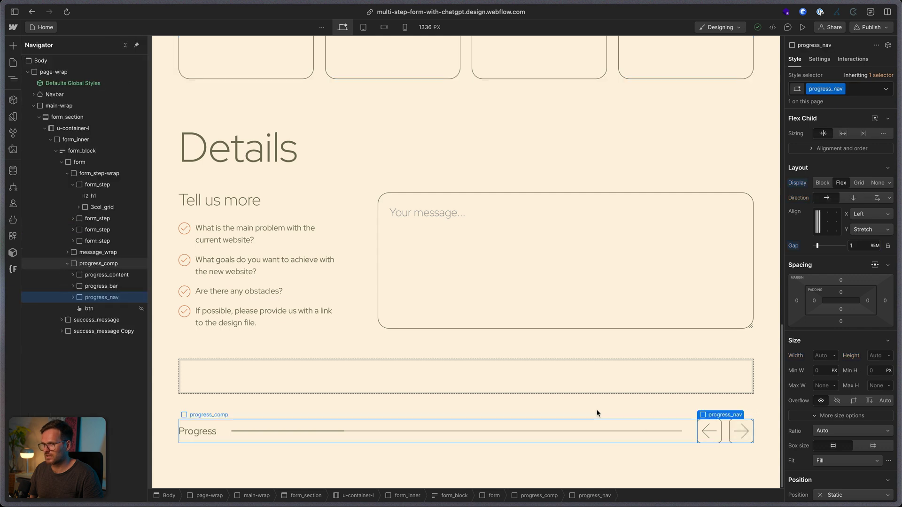
click(105, 309)
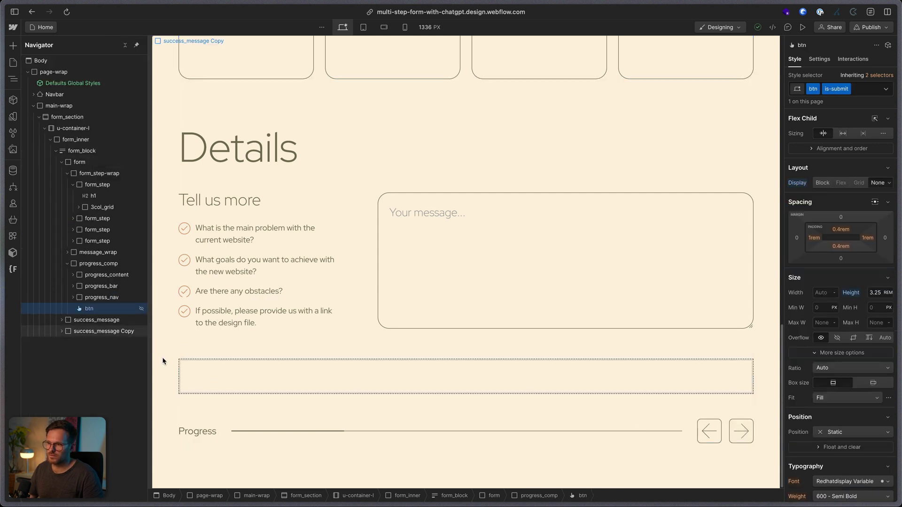
click(282, 431)
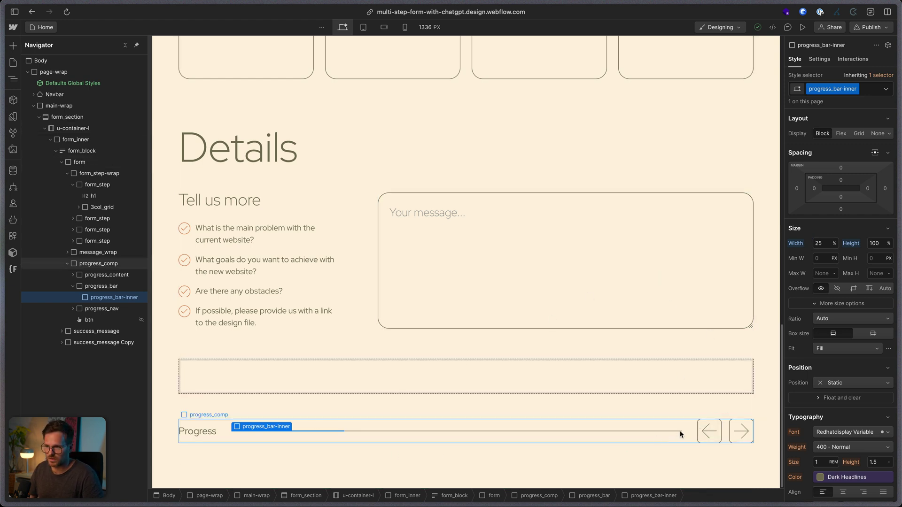
Step: Ask ChatGPT for a last-step submit button and a 25%-step progress bar, then copy the script
click(35, 157)
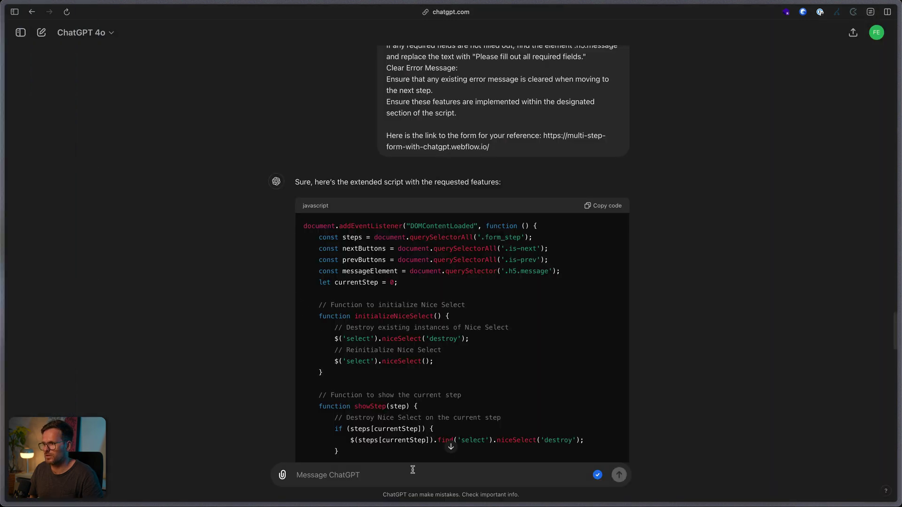
text(Please extend the script with the following features: Implement a submit button with the class .btn.is-submit, which should only be displayed on the last step instead of the .progress_nav. Integrate a progress bar with an inner element .progress_bar-inner. The progress bar should start with a width of 25% and increase by 25% as the user progresses through the steps.)
key(Return)
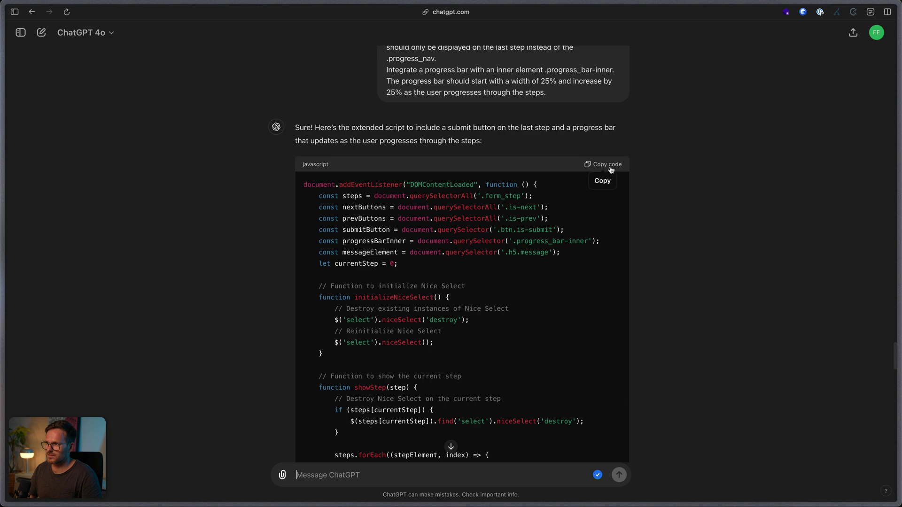
click(605, 165)
Step: Replace the Home page's Before </body> code with the new submit-and-progress script
key(super+Tab)
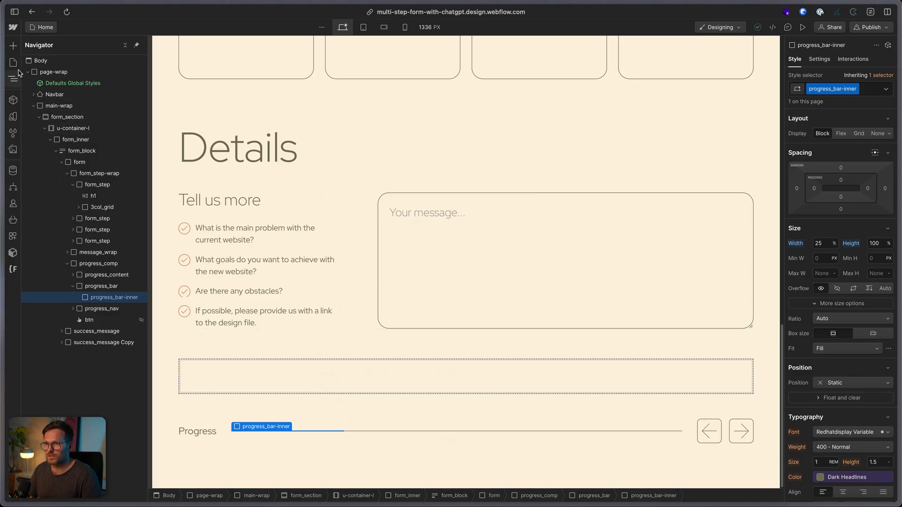
click(13, 62)
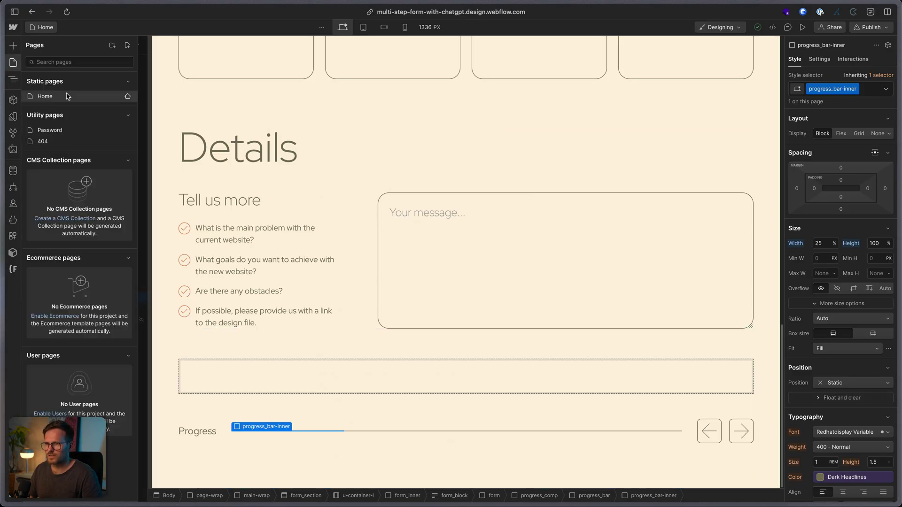
click(127, 96)
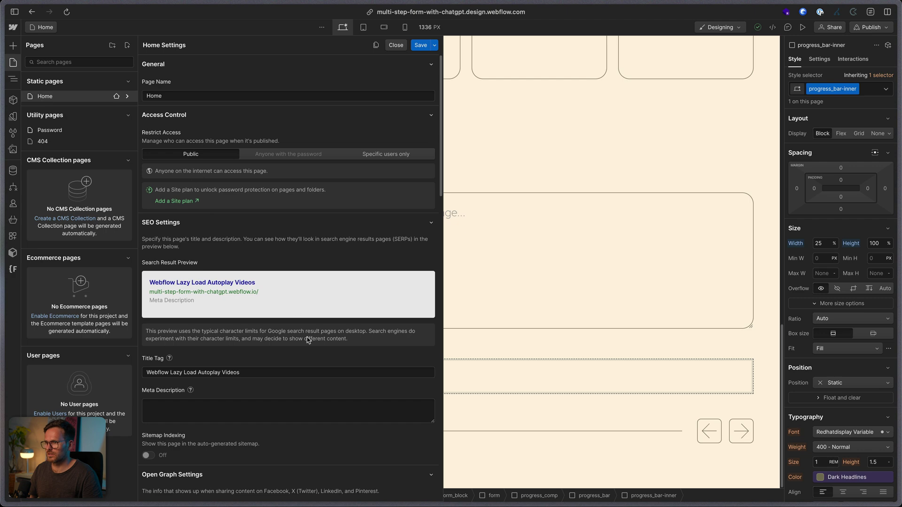
scroll(308, 339, down, 15)
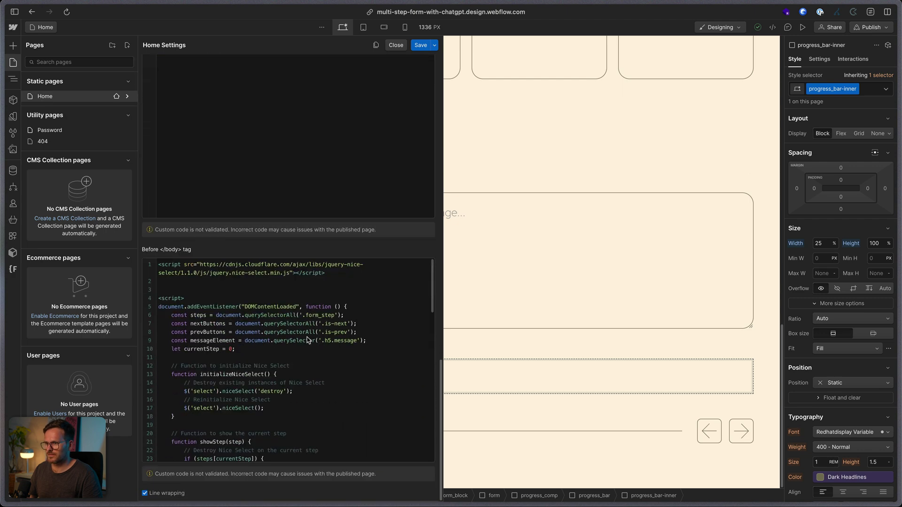
scroll(242, 342, down, 12)
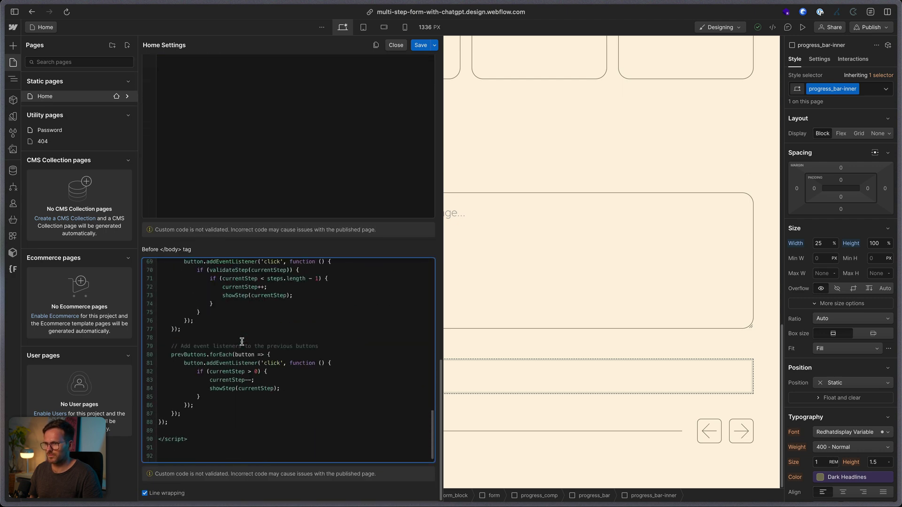
key(ctrl+a)
key(ctrl+v)
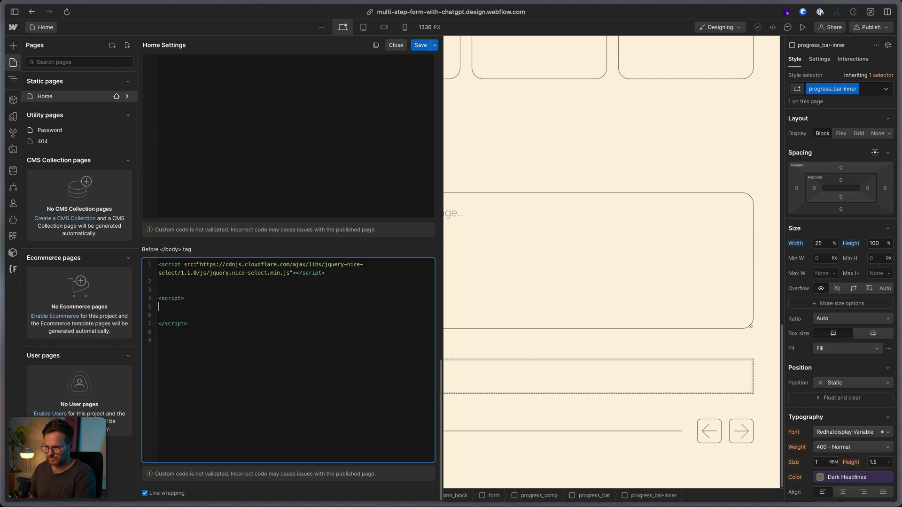
Step: Save the Home page custom code and republish the site
click(421, 45)
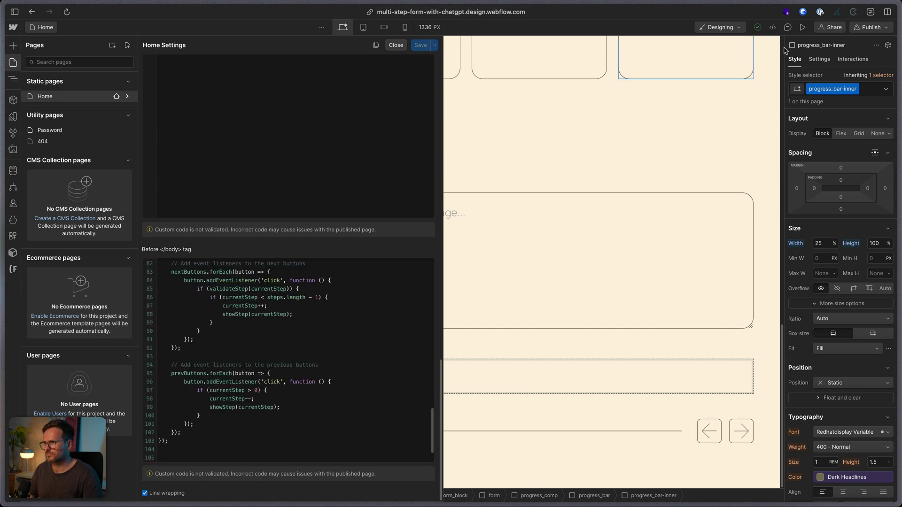
click(872, 27)
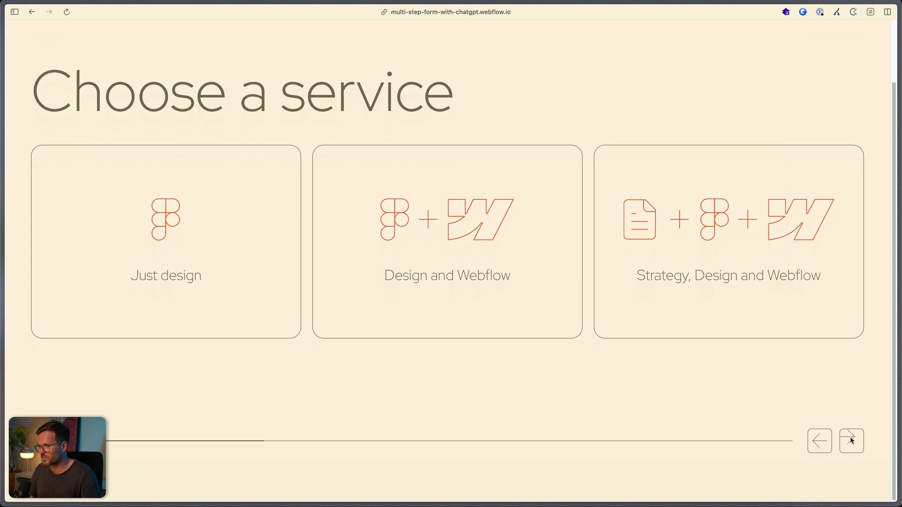
key(ctrl+Tab)
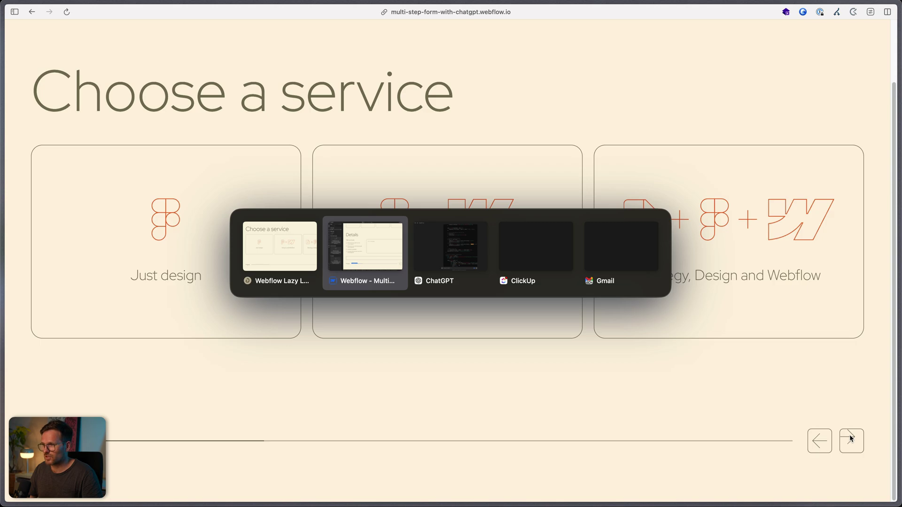
Step: Highlight the 'inline-block' display value for the next buttons in ChatGPT's latest script
key(ctrl+Tab)
scroll(593, 320, up, 3)
scroll(588, 282, down, 4)
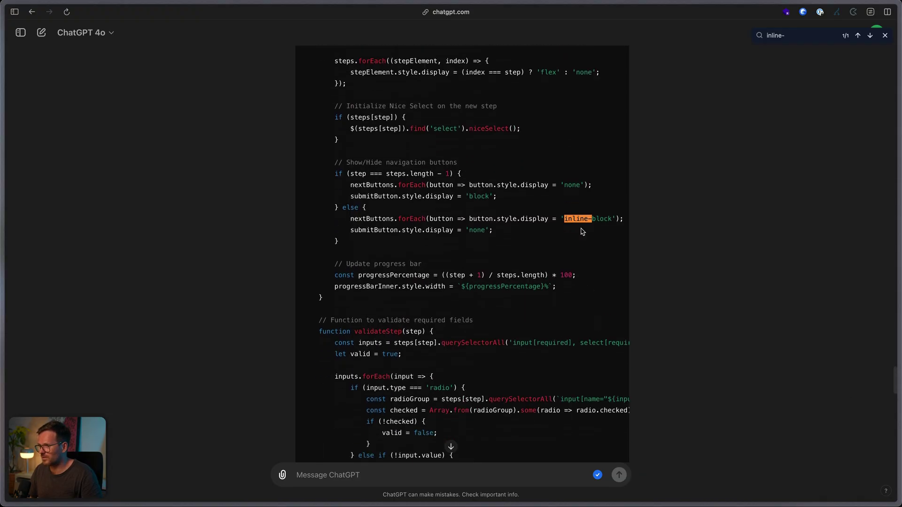
drag(566, 221, 610, 221)
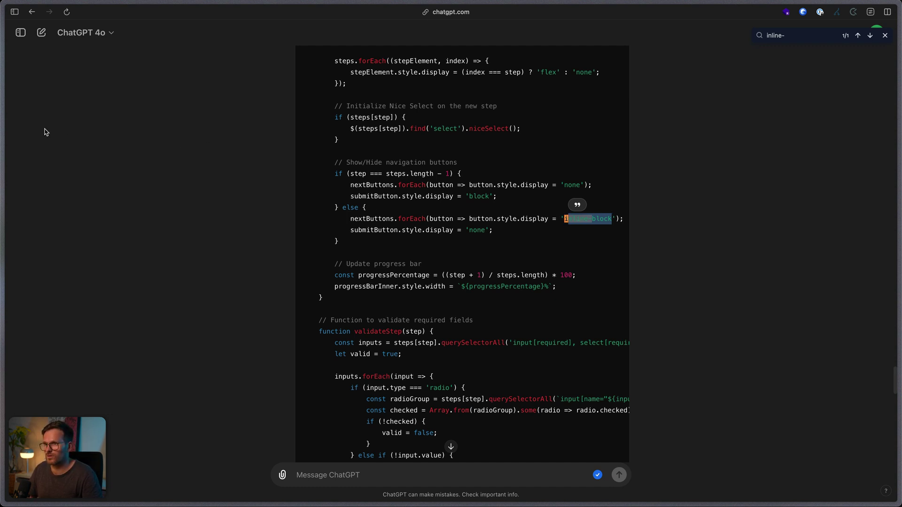
mouse_move(2, 143)
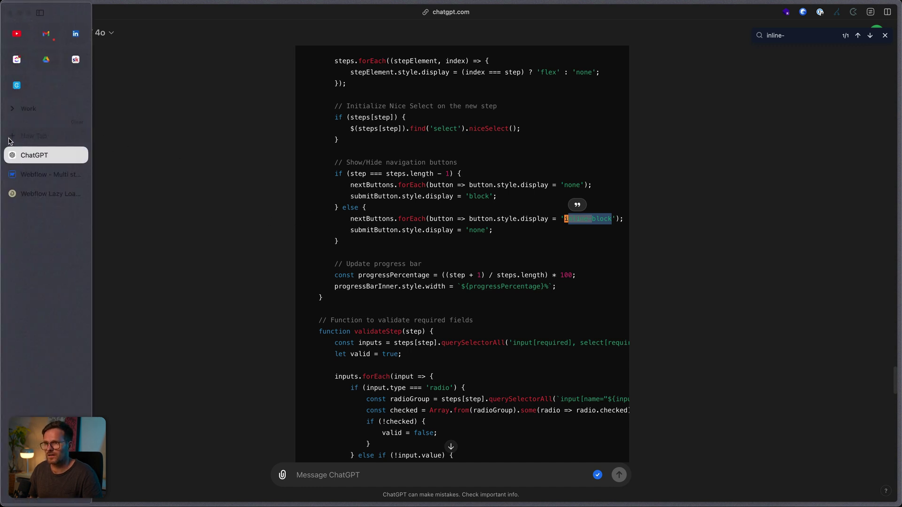
Step: Change 'inline-block' to 'flex' on line 43 of the Home page's Before </body> script
click(33, 175)
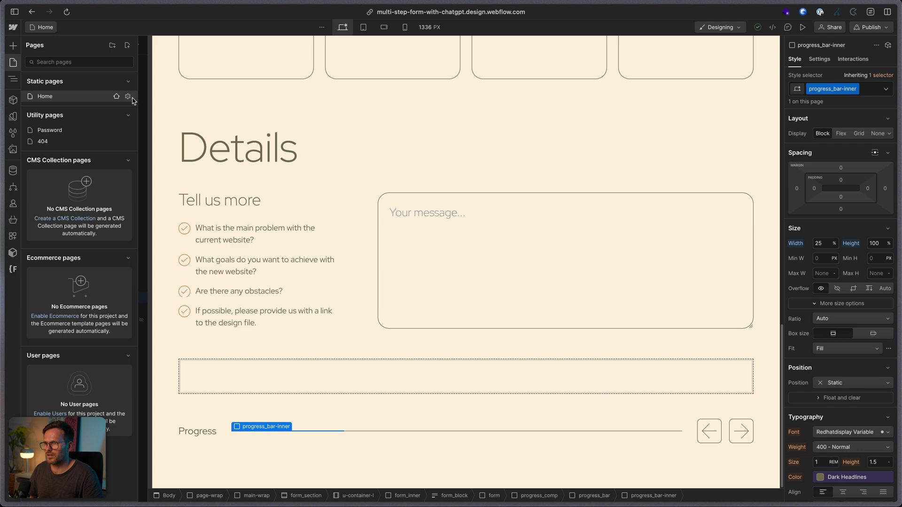
click(128, 97)
scroll(309, 295, down, 15)
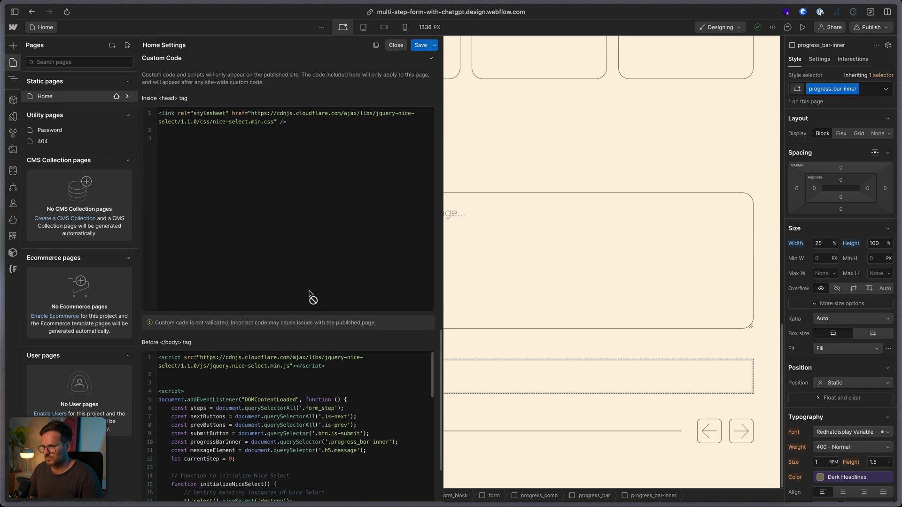
scroll(313, 298, down, 10)
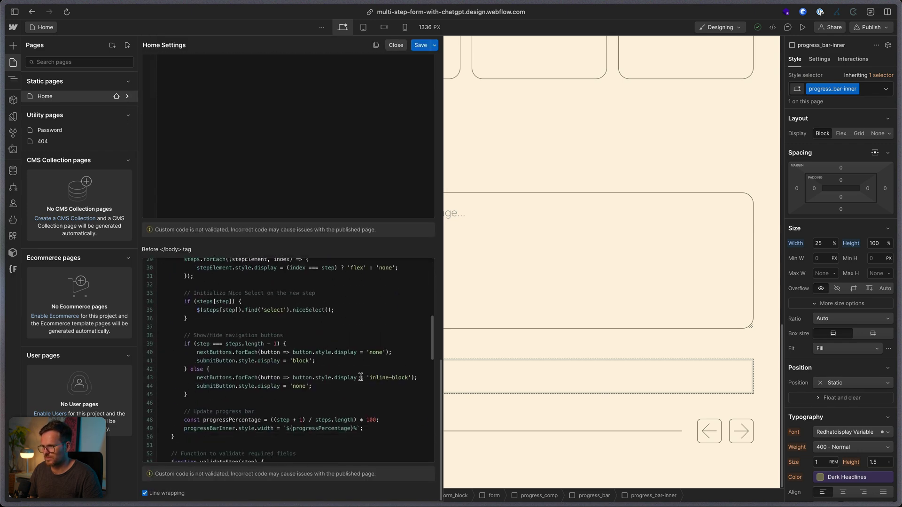
drag(369, 378, 406, 377)
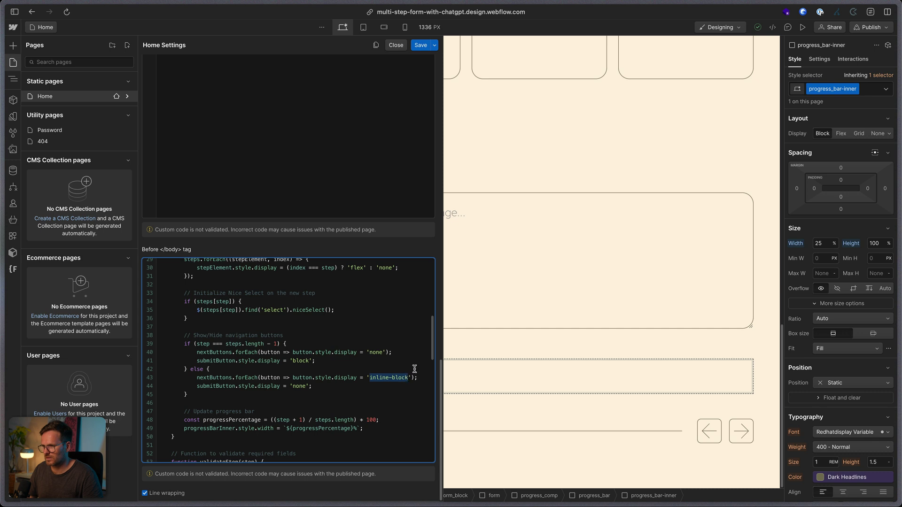
text(f)
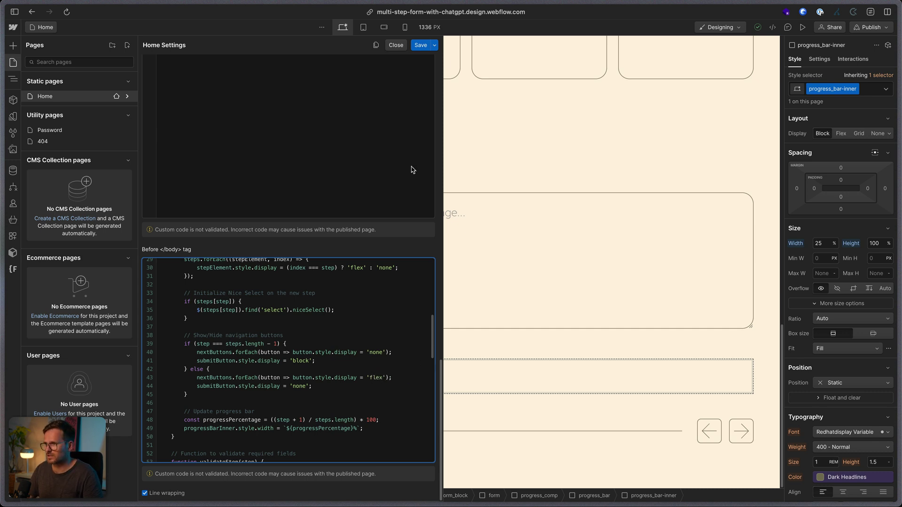
text(lex)
Step: Save the code, publish to the staging domain, and bring up the live site
click(421, 45)
click(870, 27)
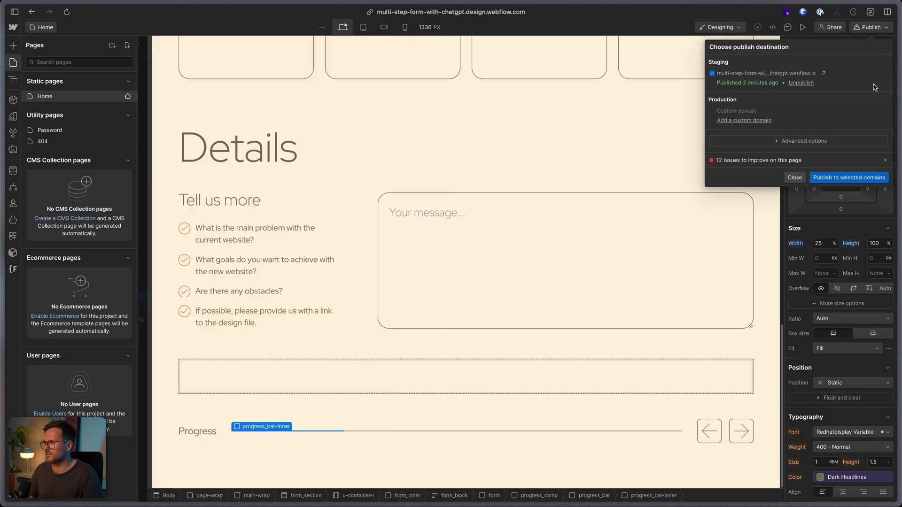
click(850, 180)
key(super+Tab)
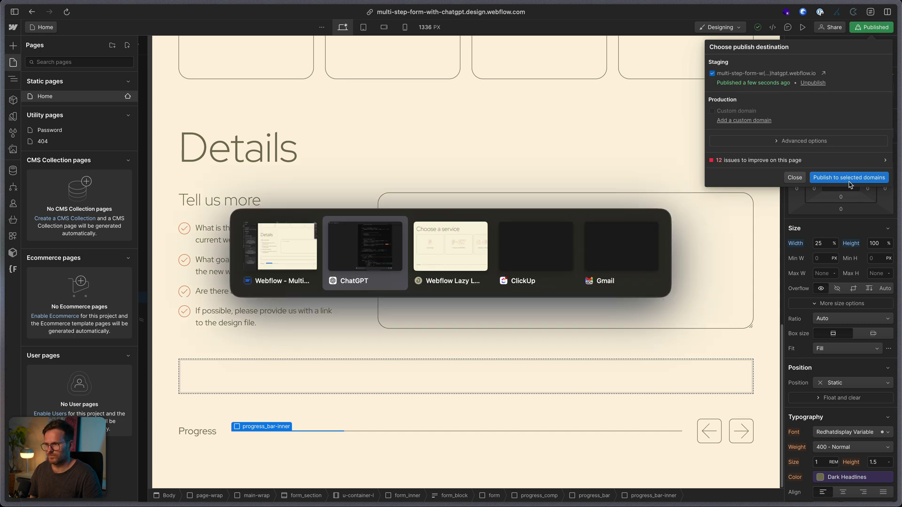
key(super+Tab)
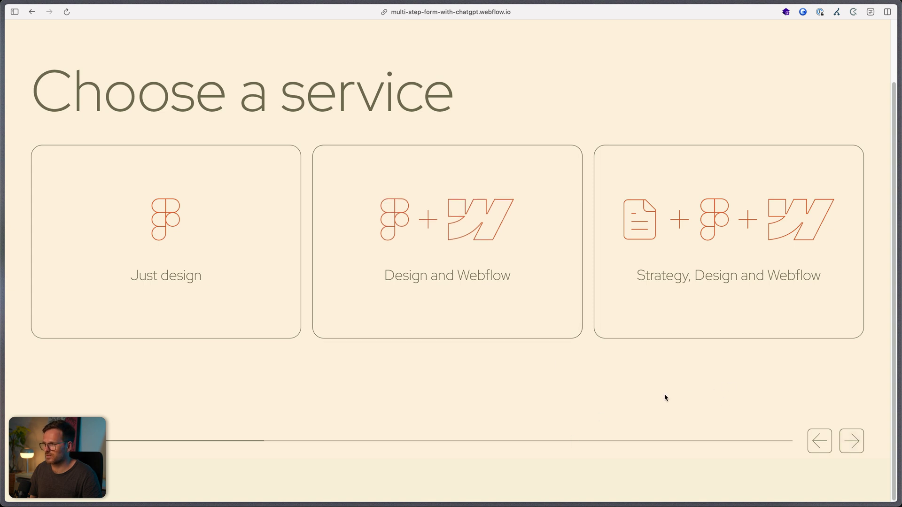
Step: Test the validation, pick Design and Webflow, then Within one week start and 3rd quarter go-live
click(852, 446)
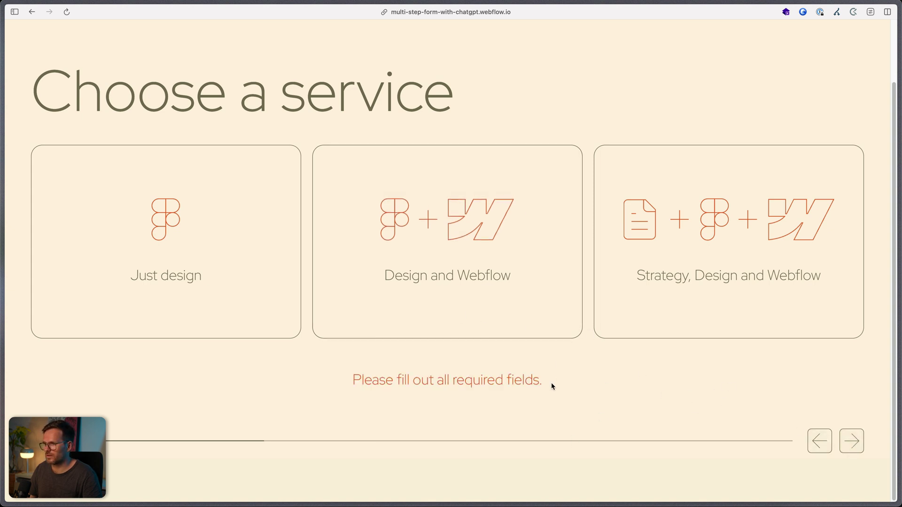
click(483, 276)
click(844, 437)
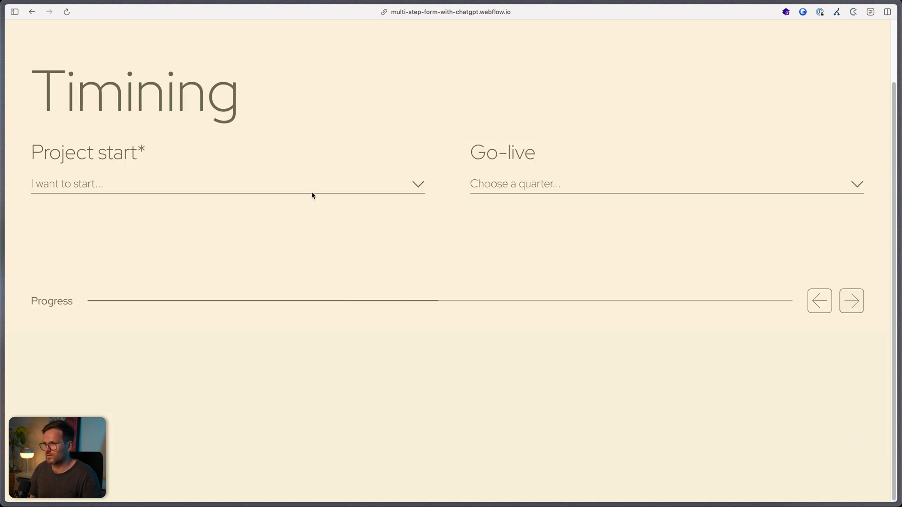
click(278, 185)
click(150, 270)
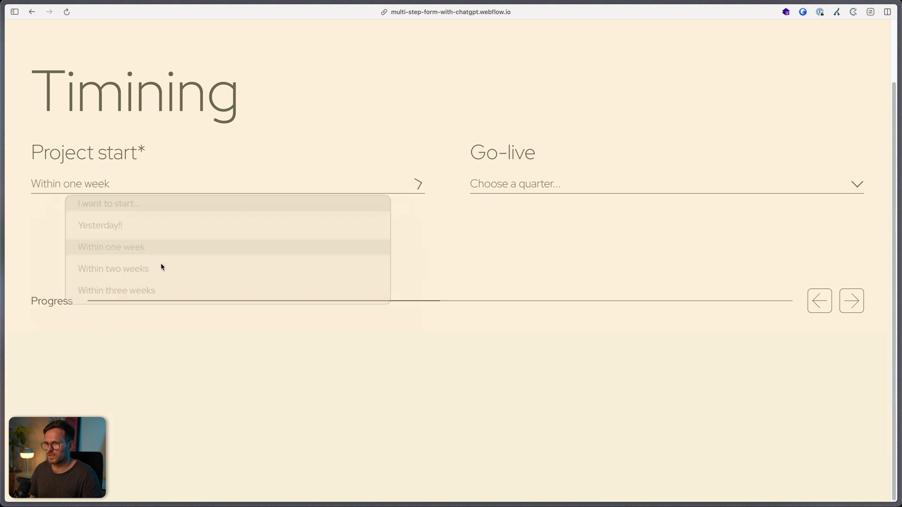
click(598, 189)
click(599, 297)
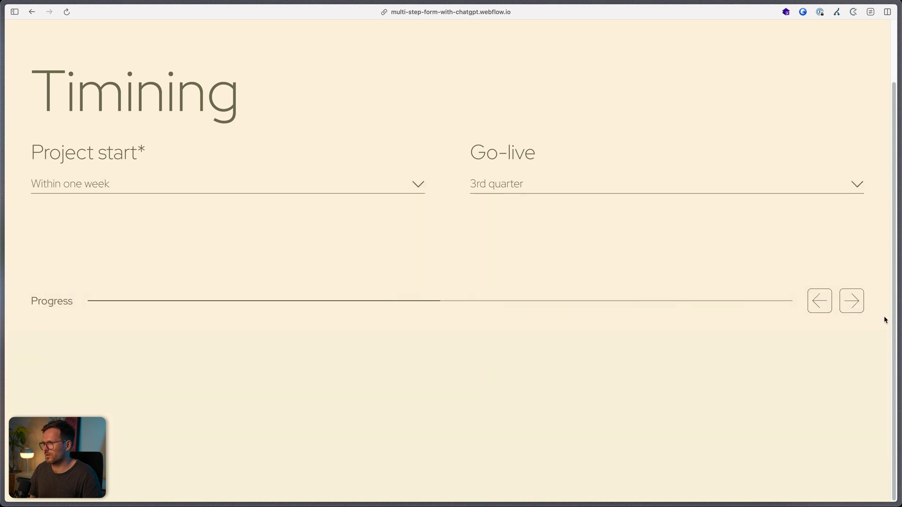
Step: Choose the $10,000 - 15,000 budget and advance to the Details step
click(851, 301)
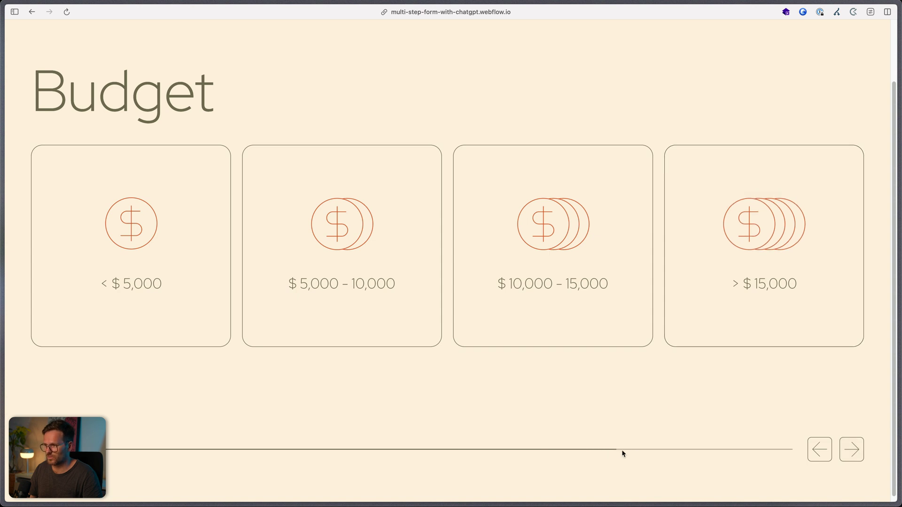
click(546, 234)
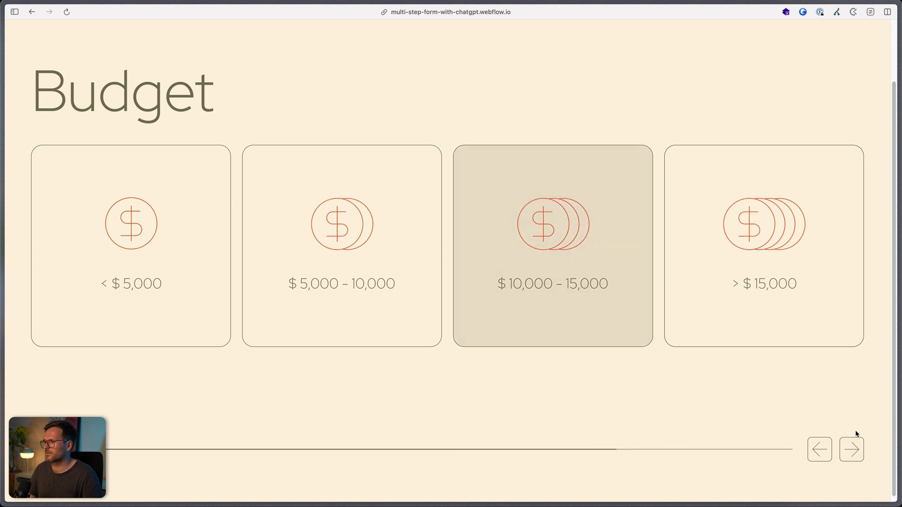
click(857, 453)
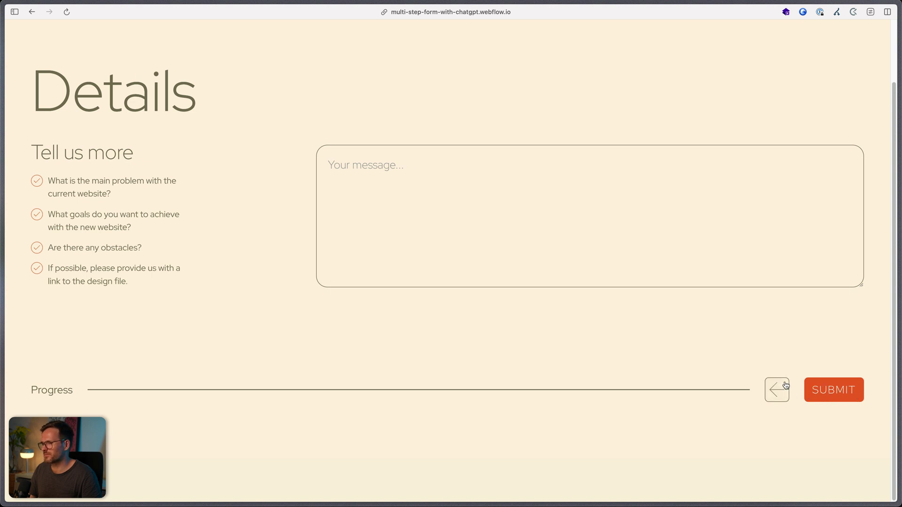
key(super+Tab)
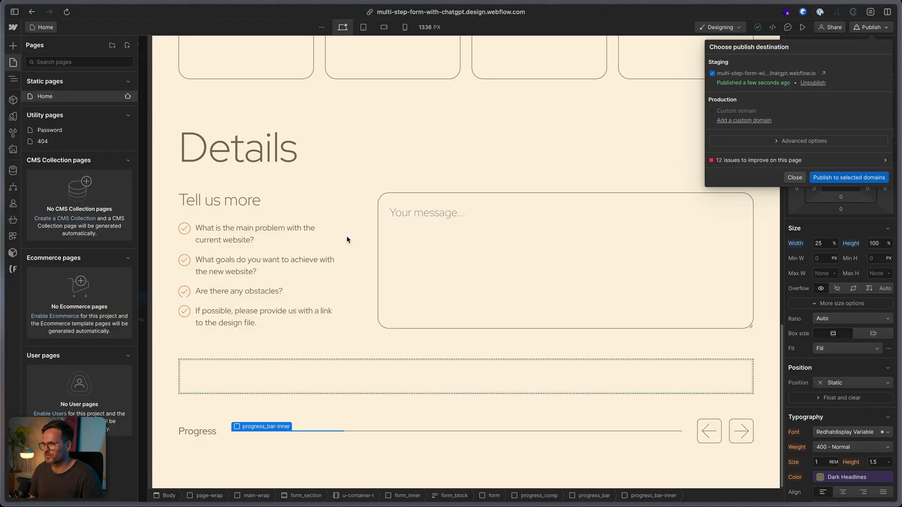
Step: Select the progress_nav wrapper around the arrow buttons, then return to ChatGPT
click(729, 438)
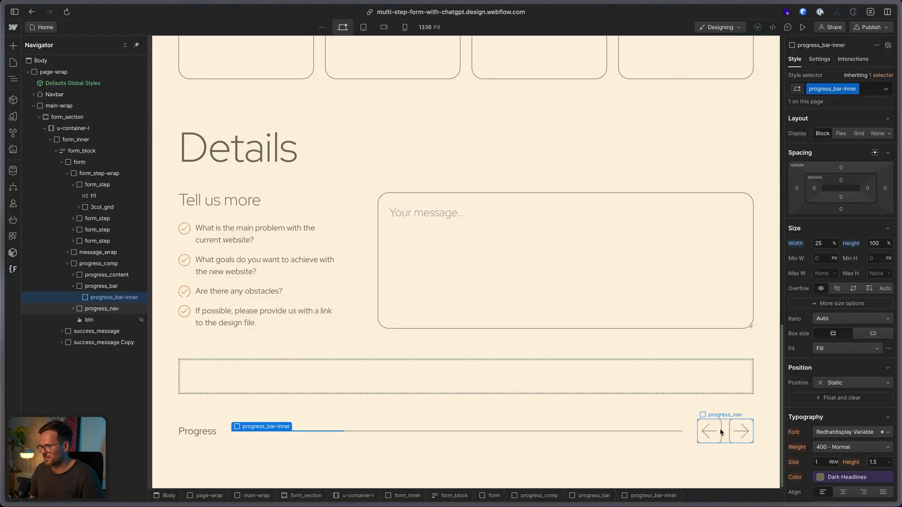
click(728, 439)
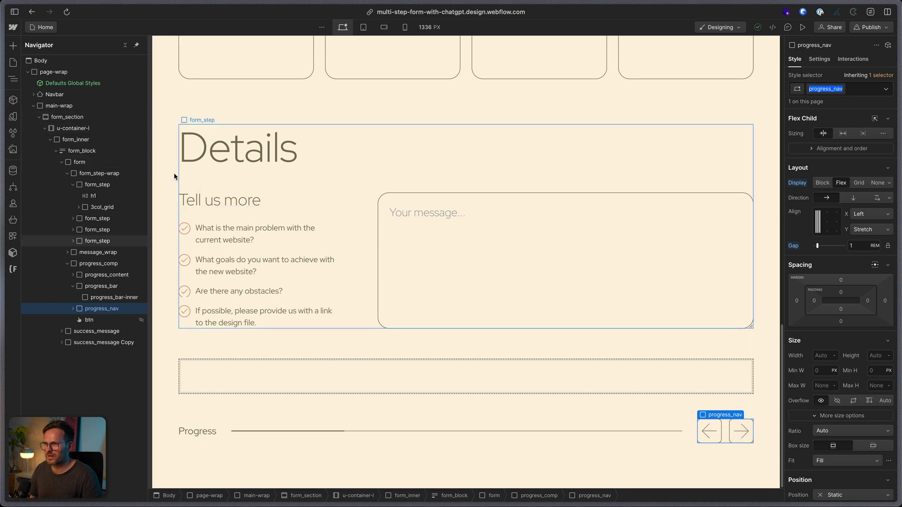
key(ctrl+Tab)
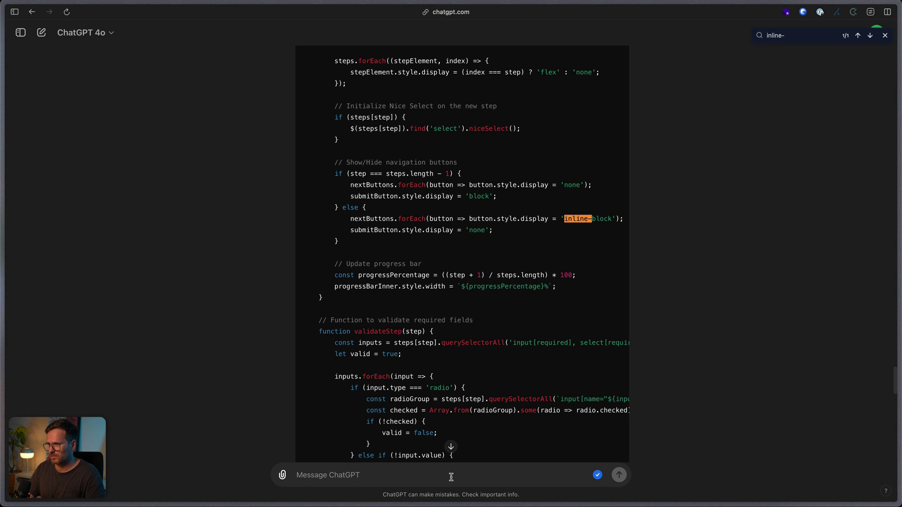
Step: Quote the show/hide code and ask ChatGPT to hide the .progress_nav parent instead of the next button
drag(334, 160, 400, 241)
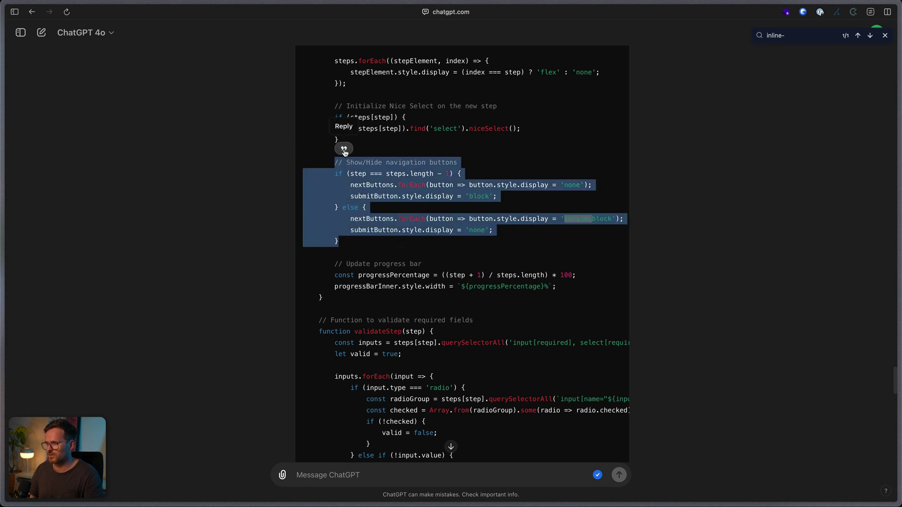
click(344, 150)
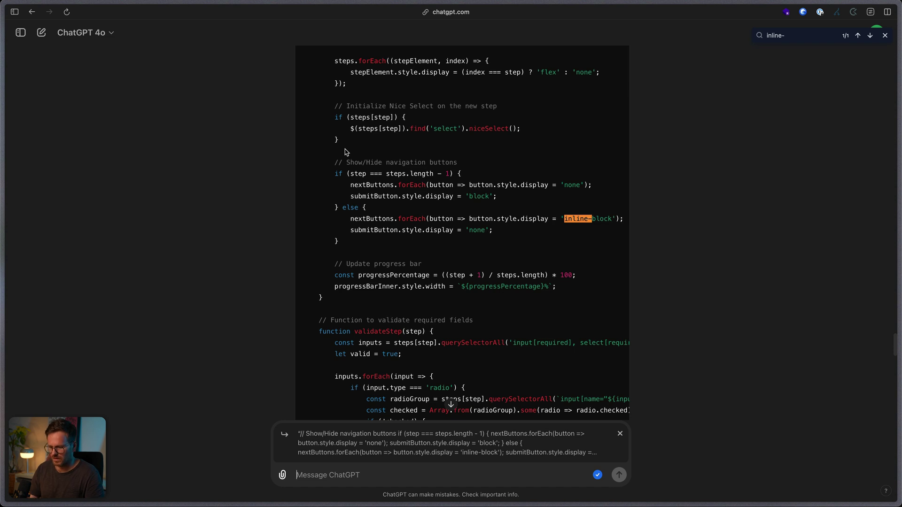
text(instead of the next button i want to hide its parent with the class .progress_nav)
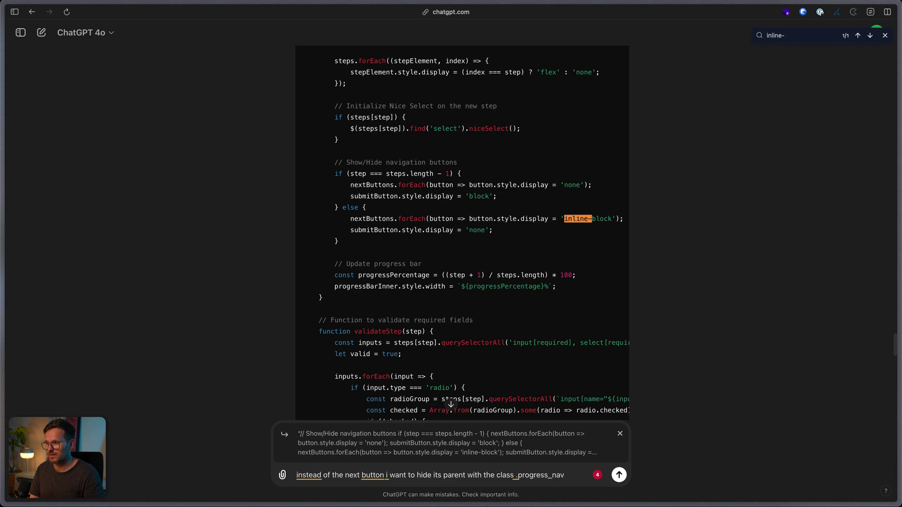
key(Return)
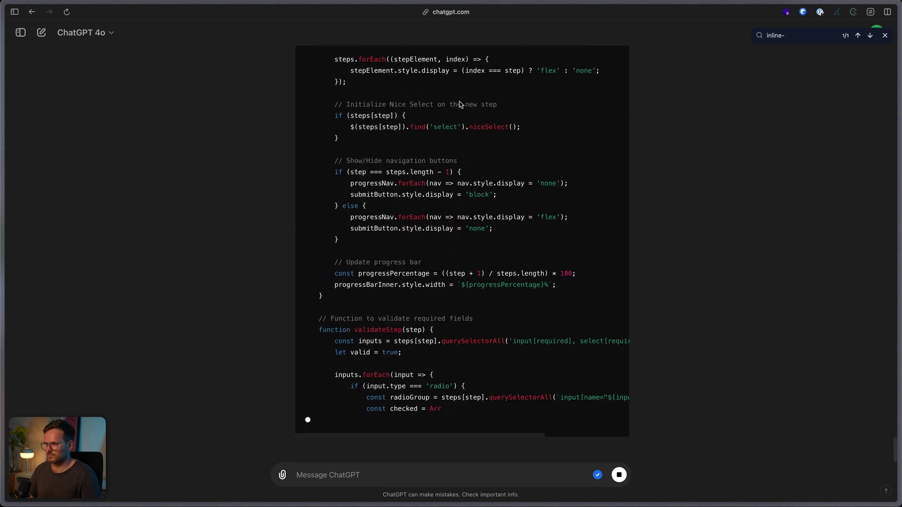
Step: Copy ChatGPT's updated script and close the find bar
scroll(460, 104, up, 10)
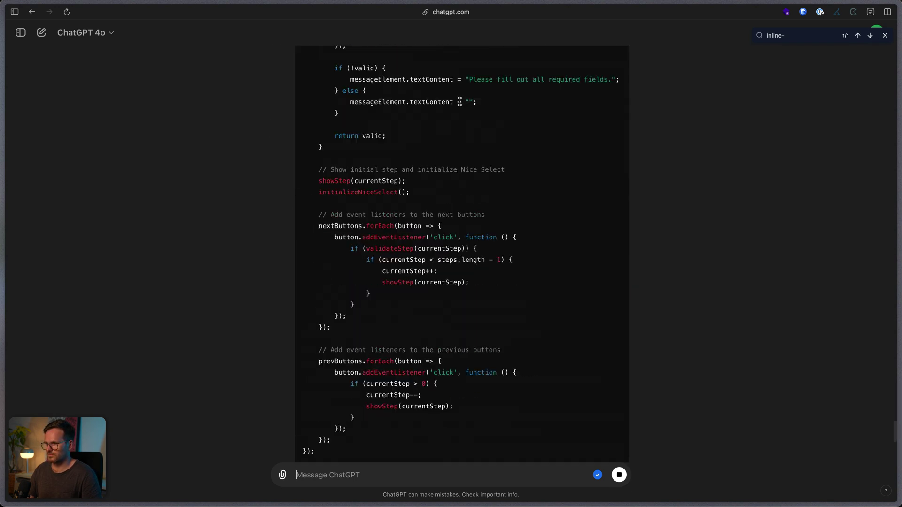
scroll(459, 105, up, 15)
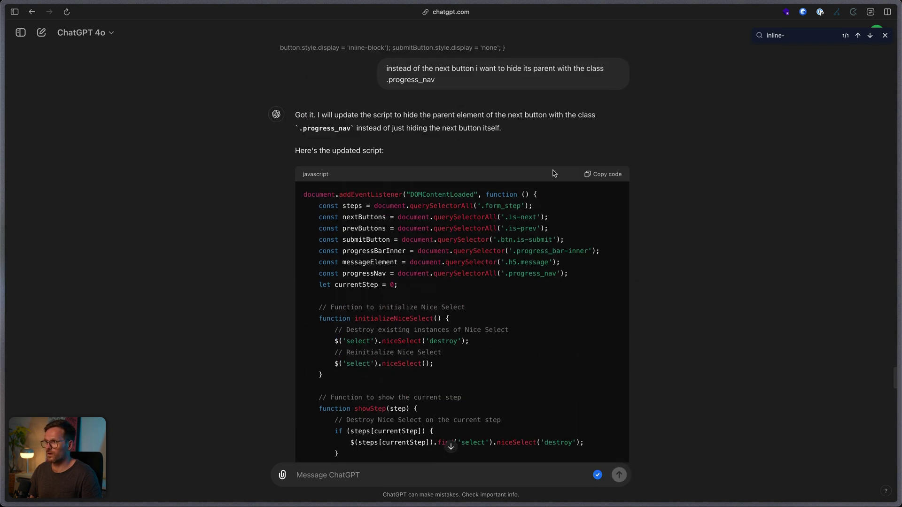
click(609, 175)
click(885, 35)
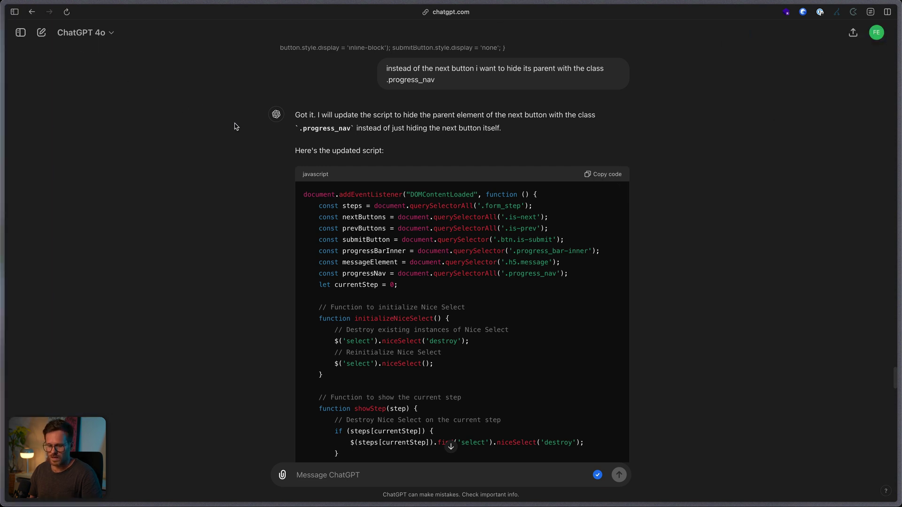
Step: Swap the Home page's Before </body> code for the progress_nav-hiding script
key(super+Tab)
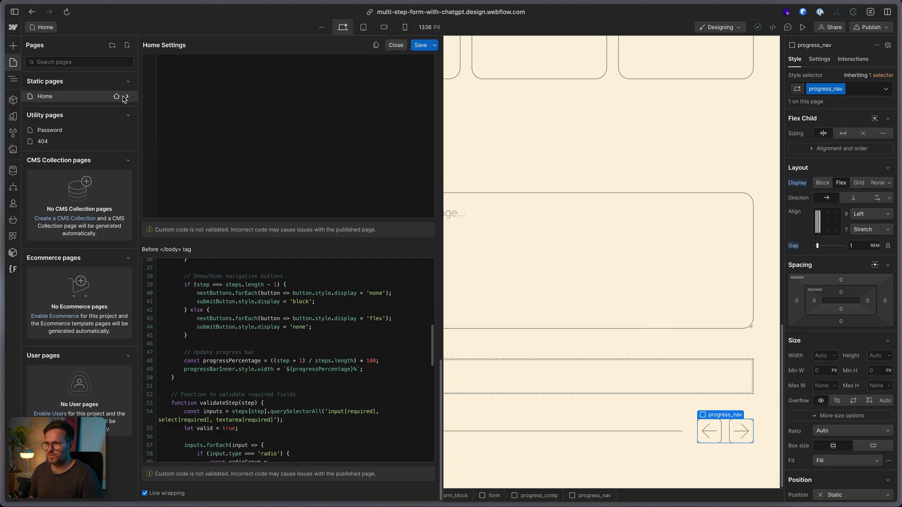
click(127, 97)
click(127, 96)
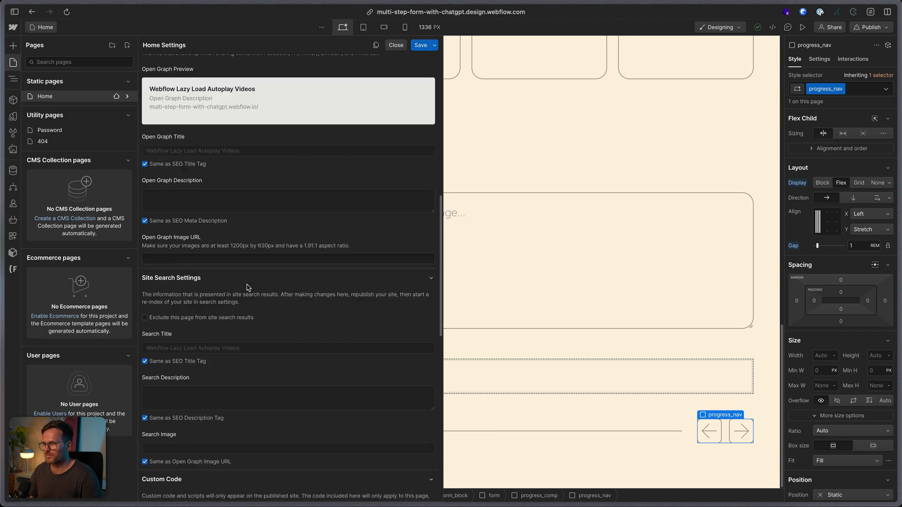
scroll(190, 295, down, 15)
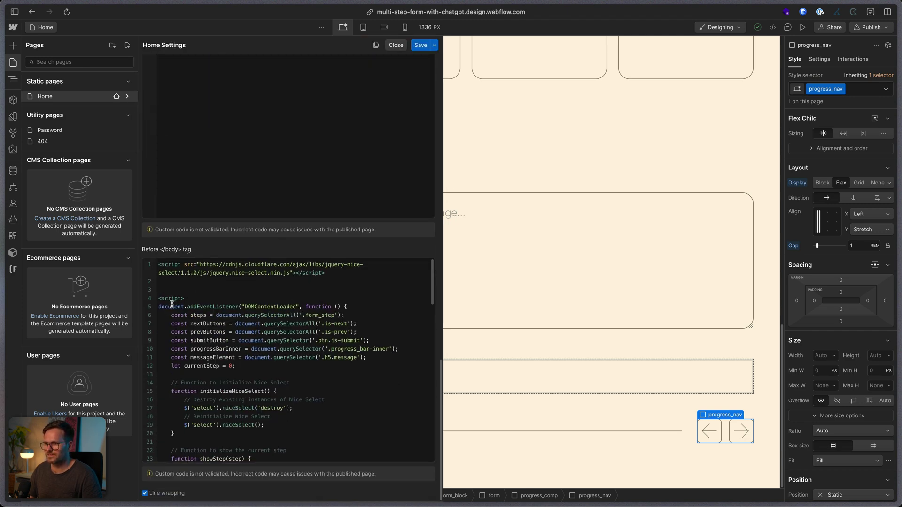
click(161, 306)
scroll(191, 329, down, 15)
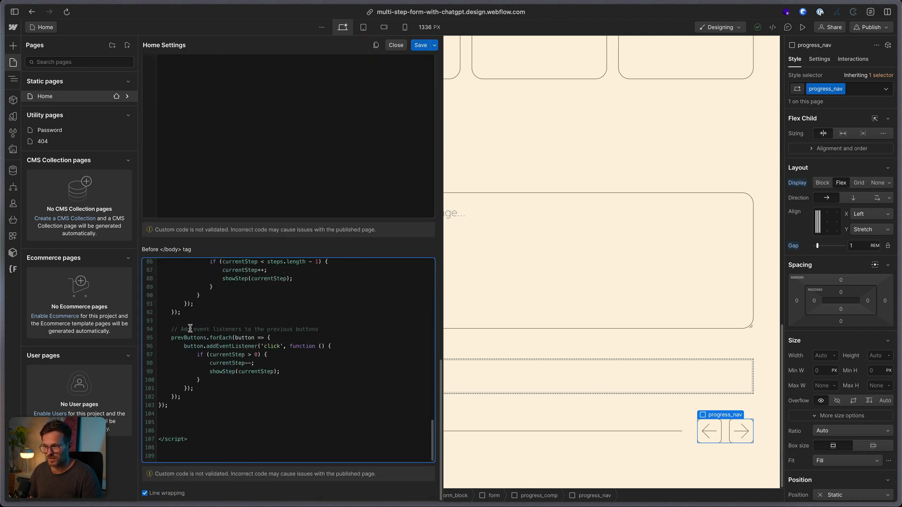
shift+click(200, 408)
key(BackSpace)
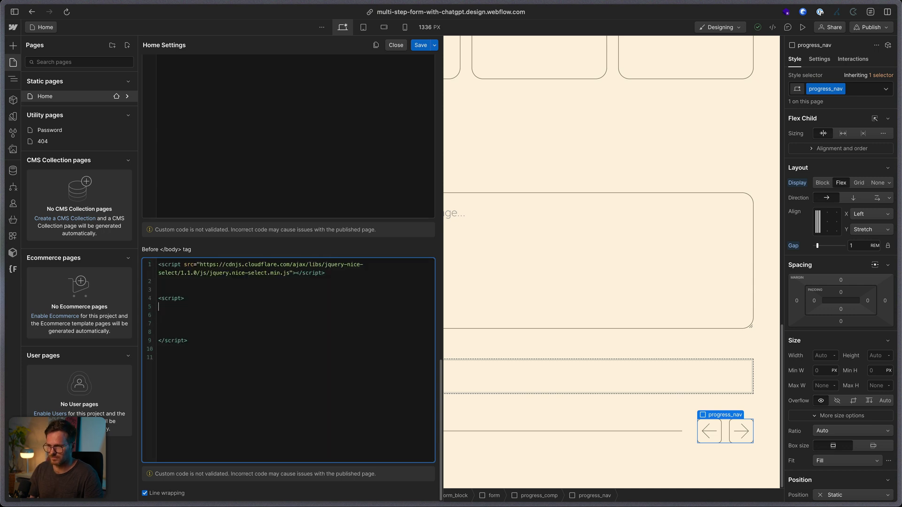
key(ctrl+v)
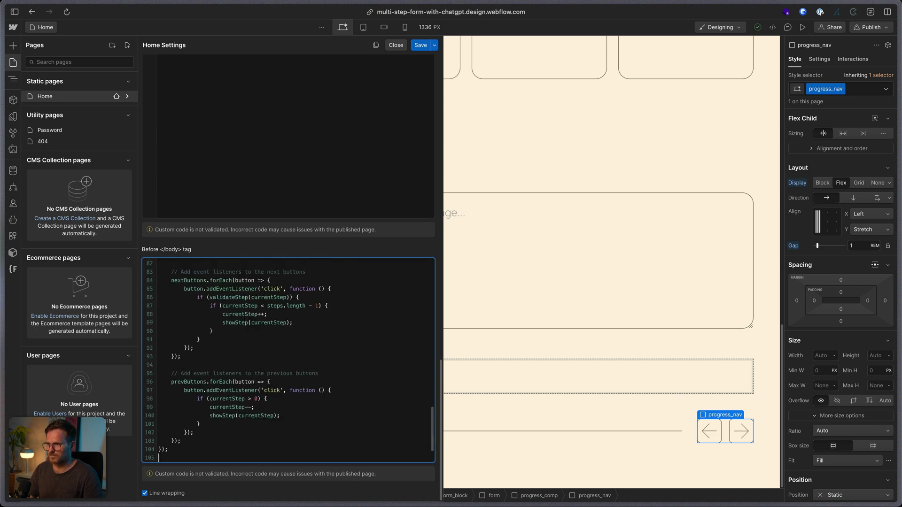
Step: Save the custom code and publish the site to the staging domain
click(419, 46)
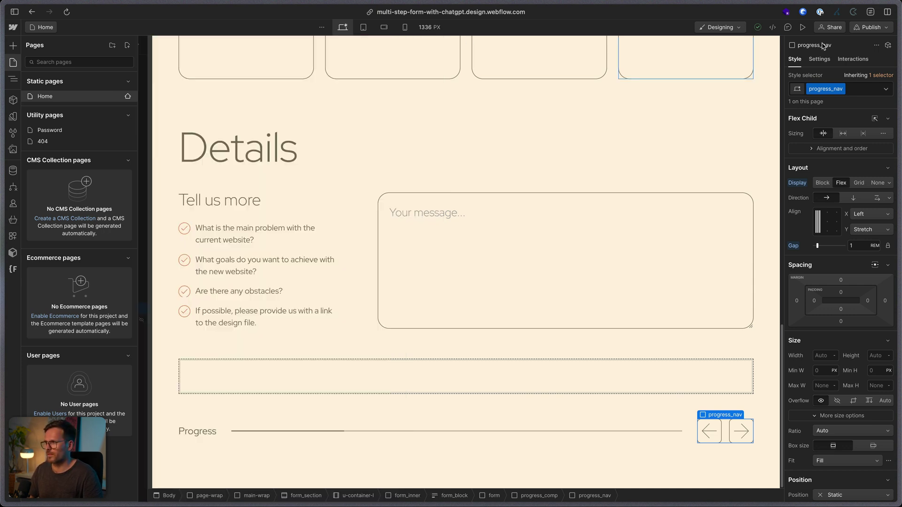
click(872, 27)
click(849, 177)
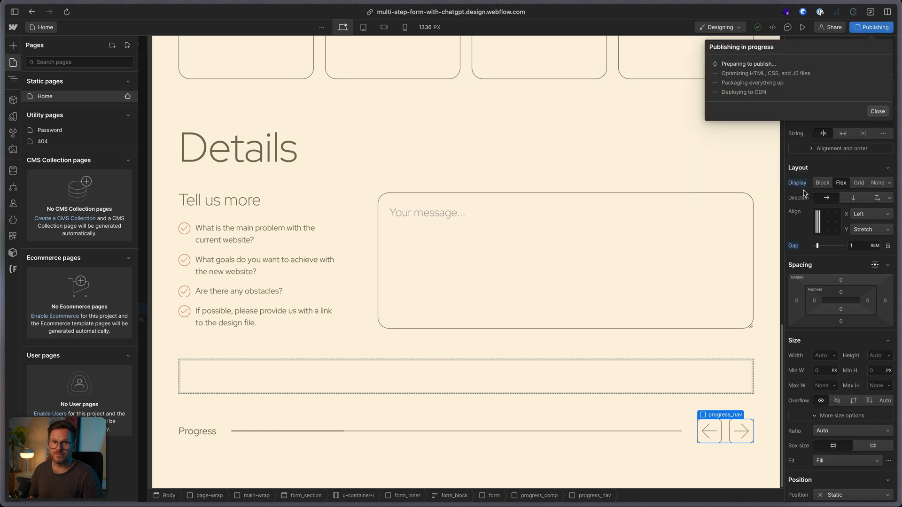
key(super+Tab)
key(super+Tab)
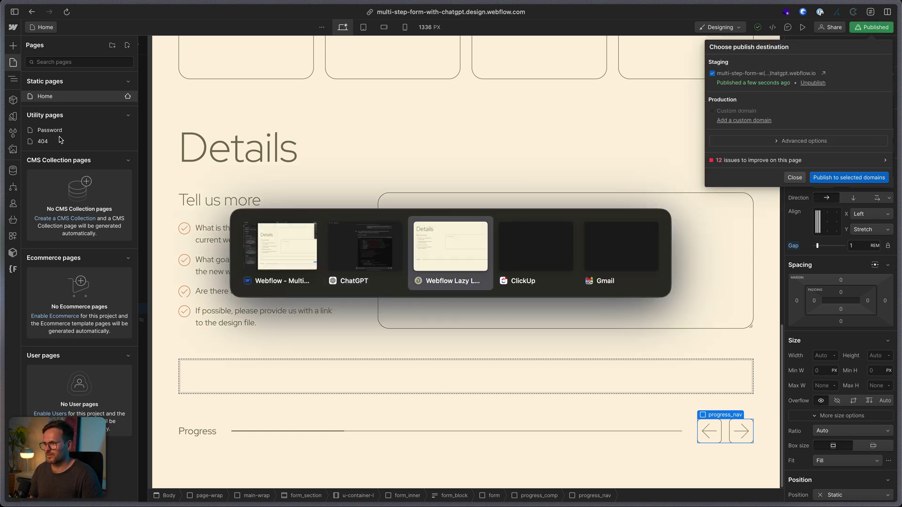
Step: Reload the live form, choose Design and Webflow, and set Go-live to 1st quarter
key(super+r)
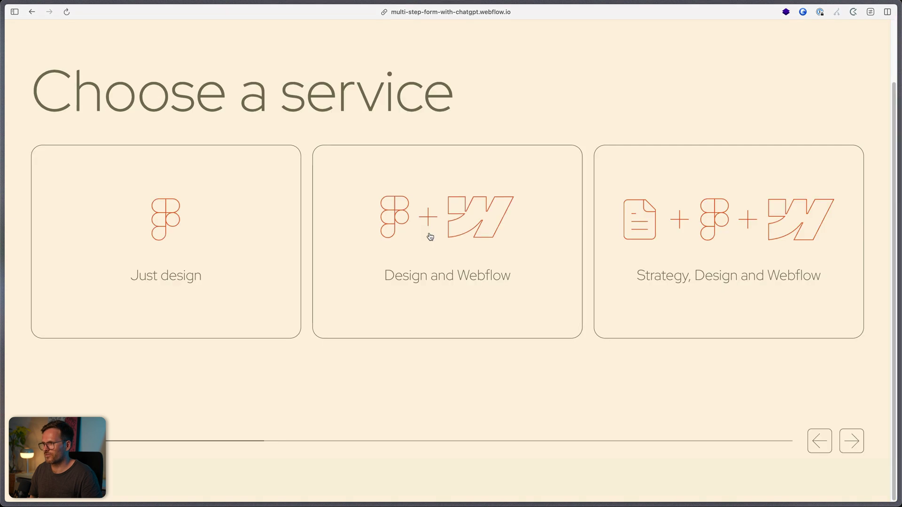
click(489, 269)
click(858, 451)
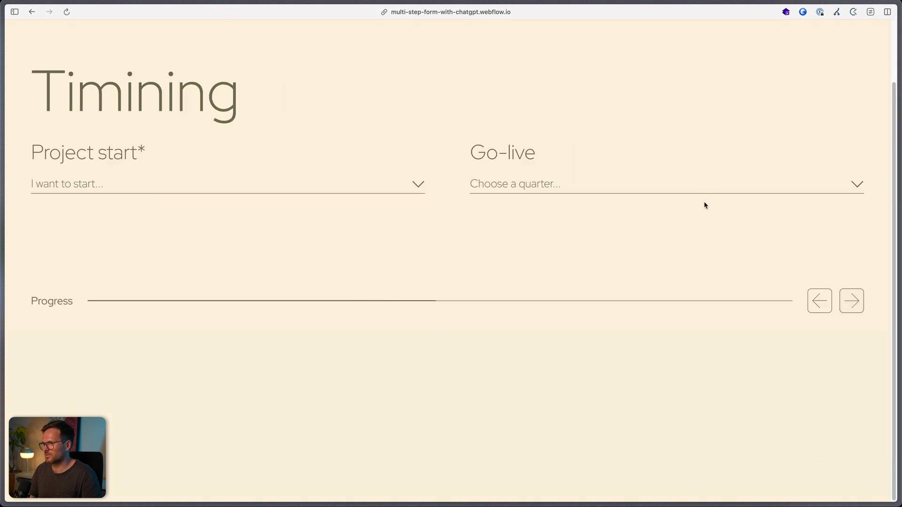
click(706, 188)
click(683, 235)
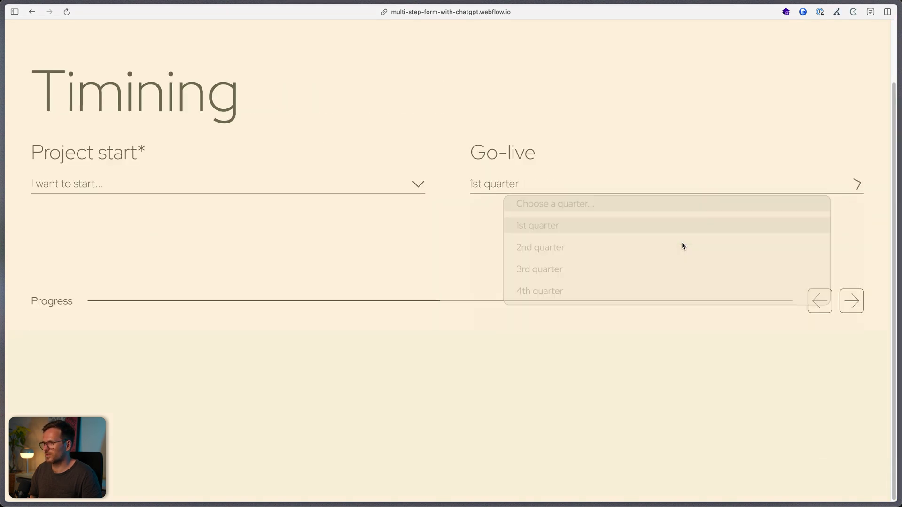
Step: Set Within one week start and the $10,000 - 15,000 budget, then submit on Details
click(851, 302)
click(292, 192)
click(233, 261)
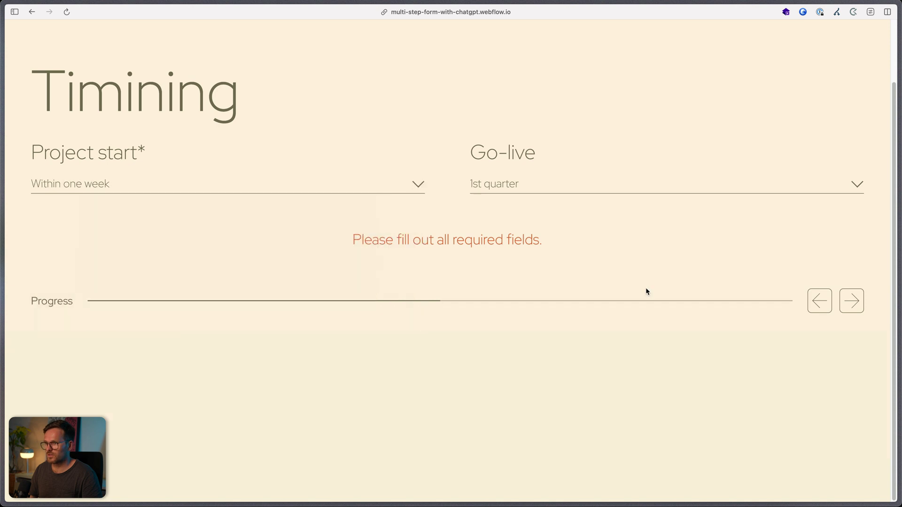
click(851, 300)
click(592, 284)
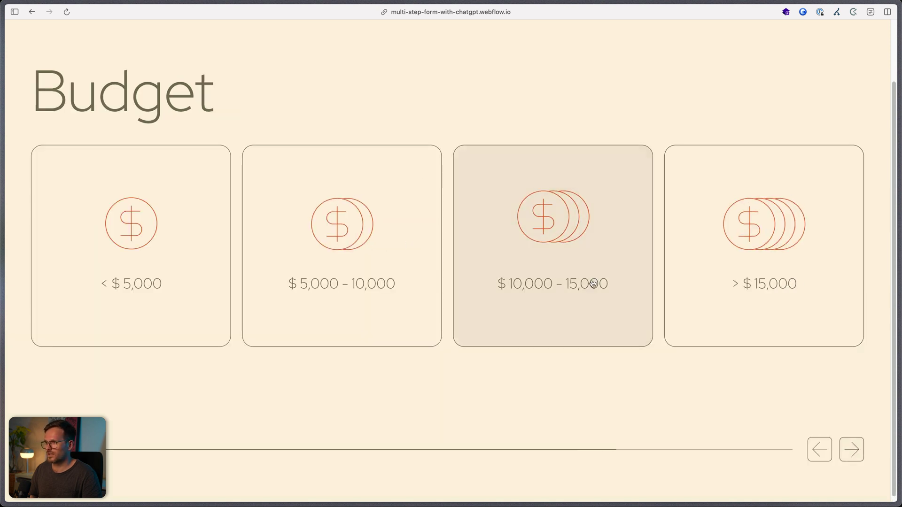
click(852, 449)
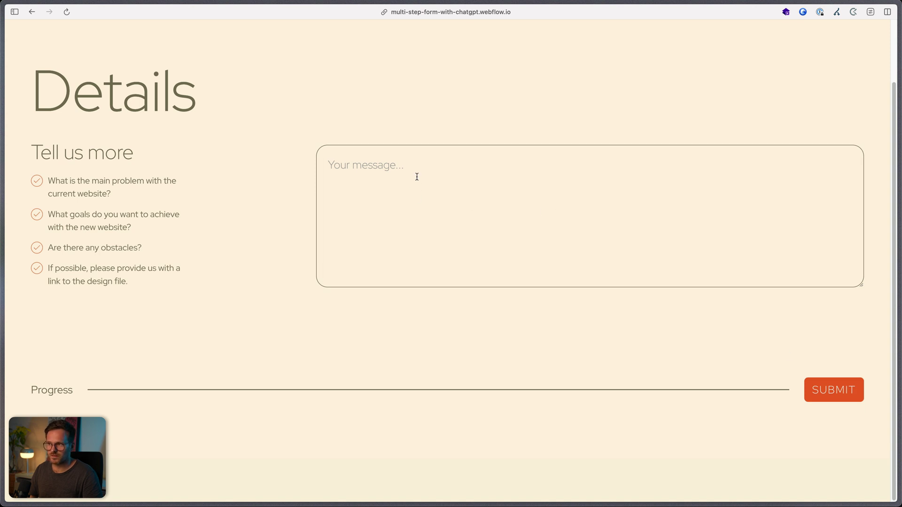
click(837, 394)
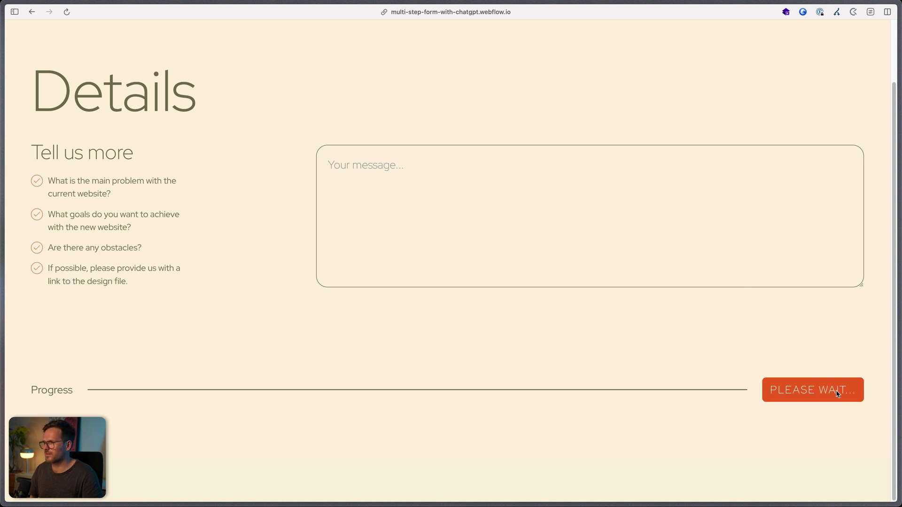